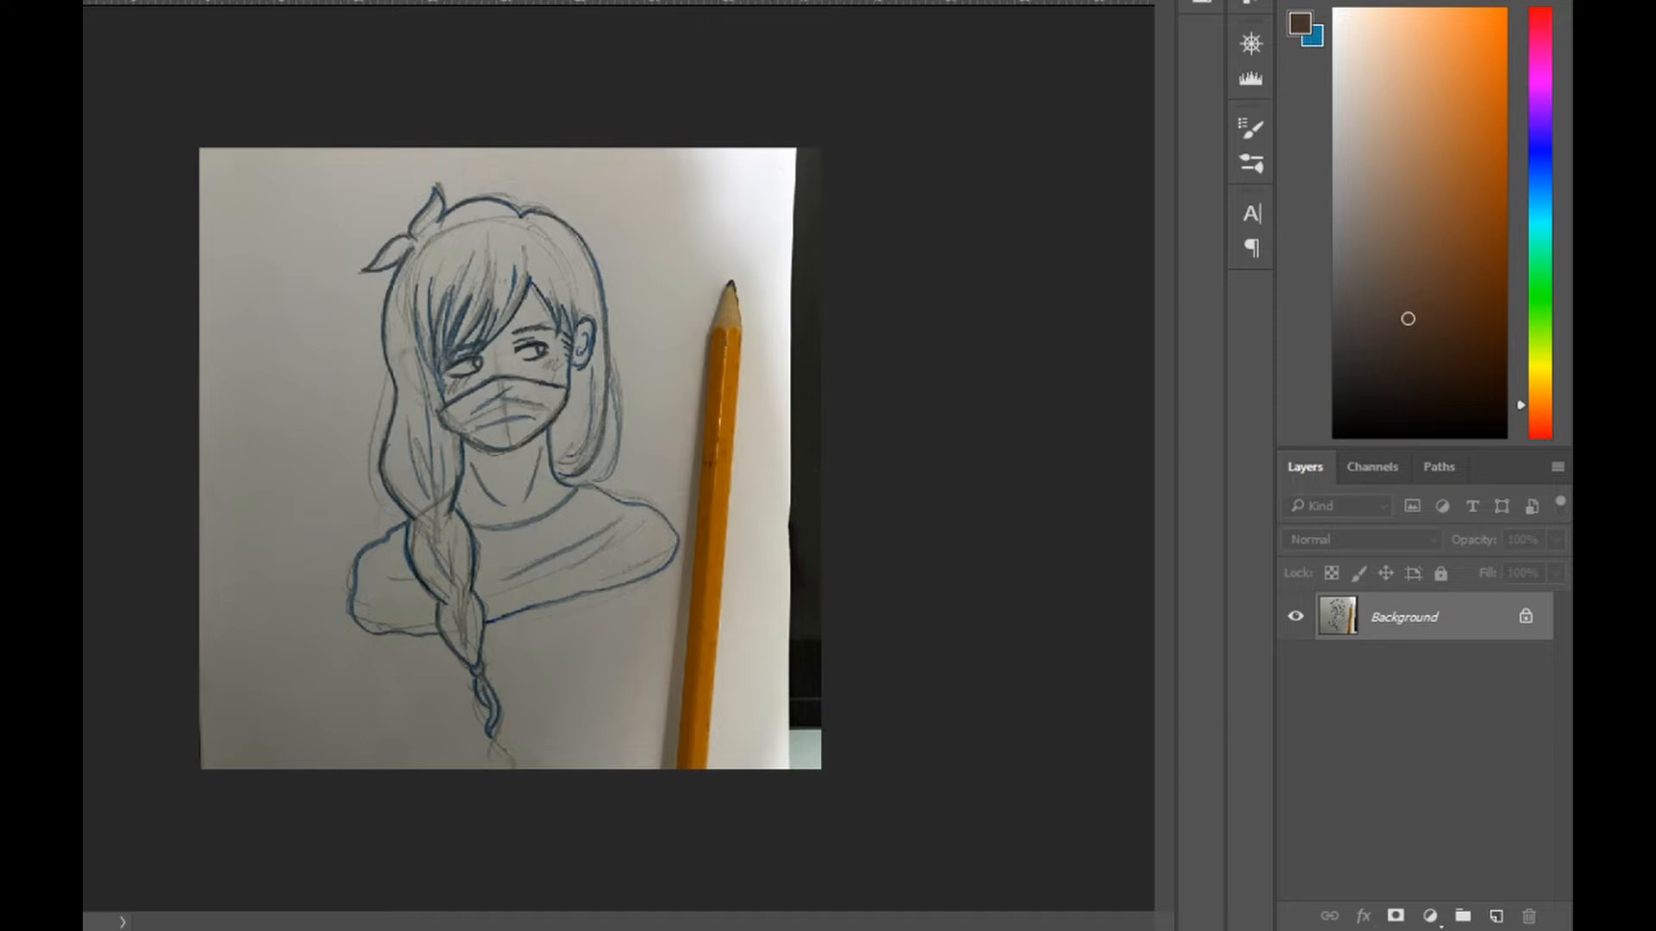
# Add a Brightness/Contrast adjustment layer above the sketch photo with Brightness at 38.
pyautogui.click(1429, 916)
pyautogui.click(1386, 472)
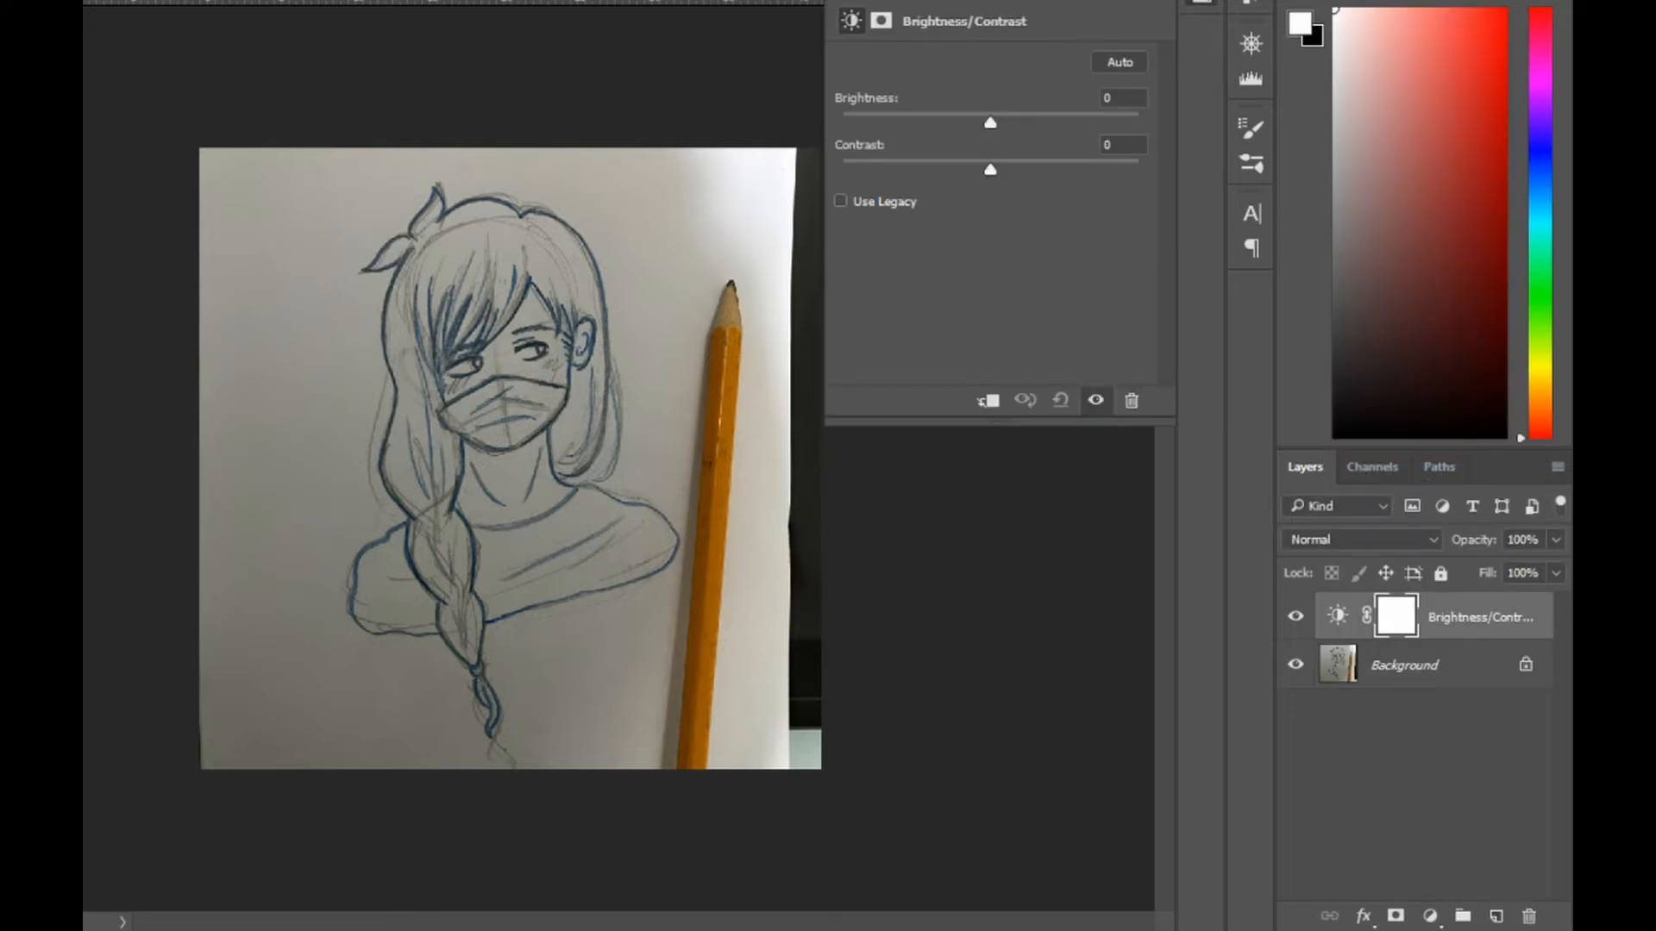
pyautogui.moveTo(990, 122); pyautogui.dragTo(1027, 122)
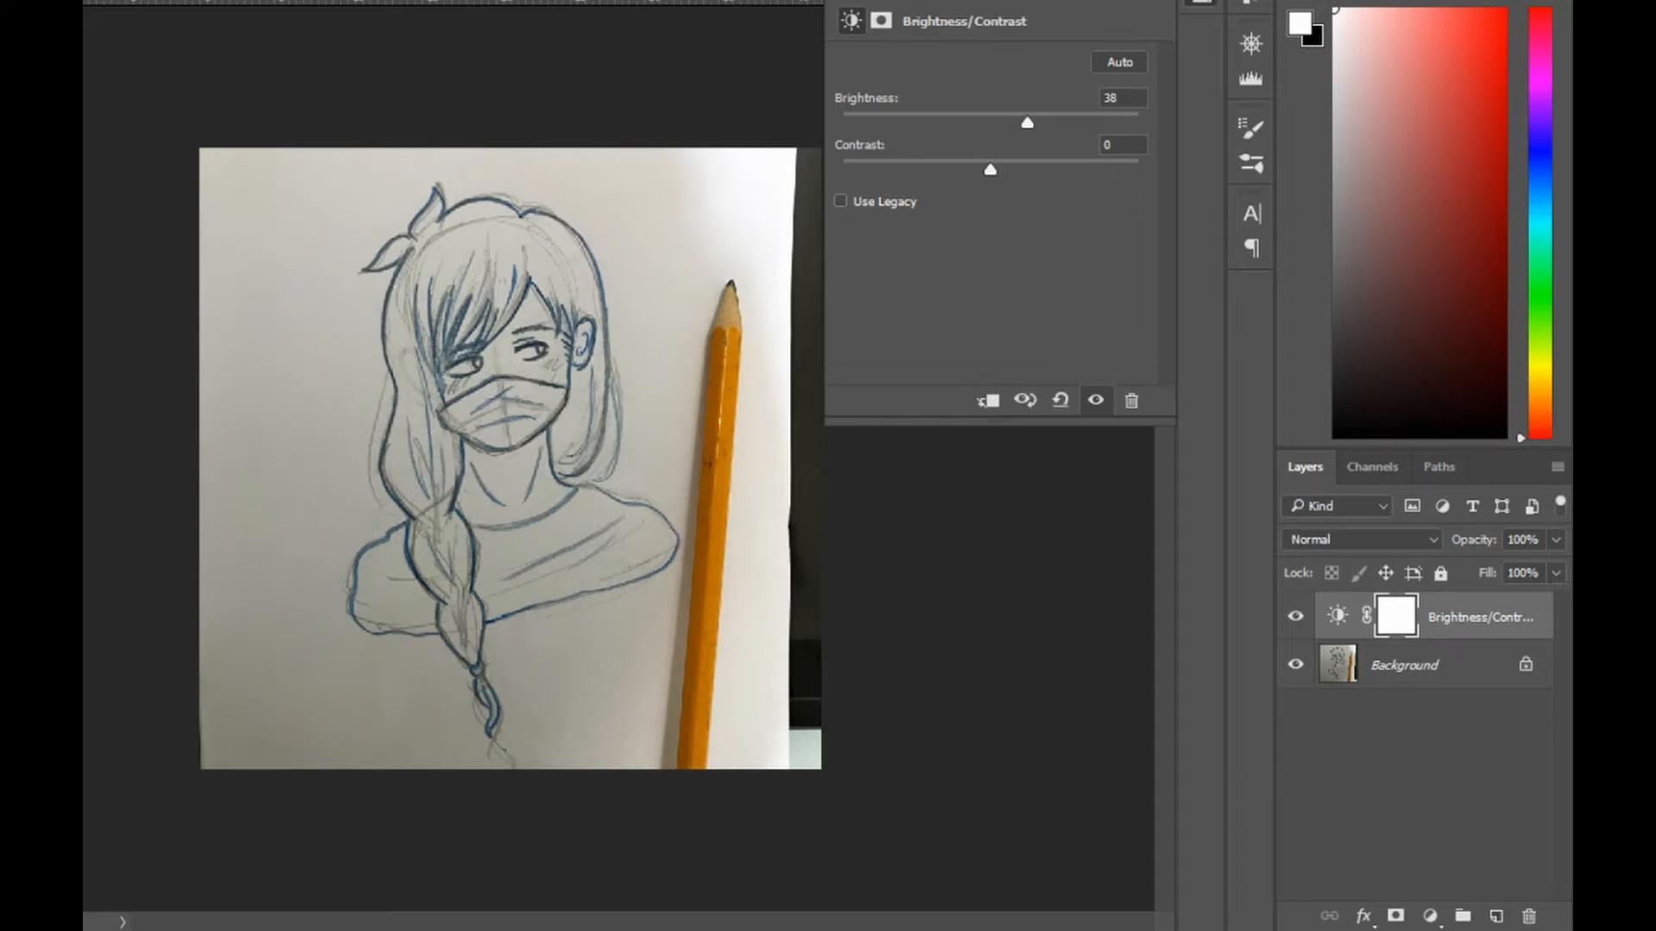
pyautogui.click(1201, 2)
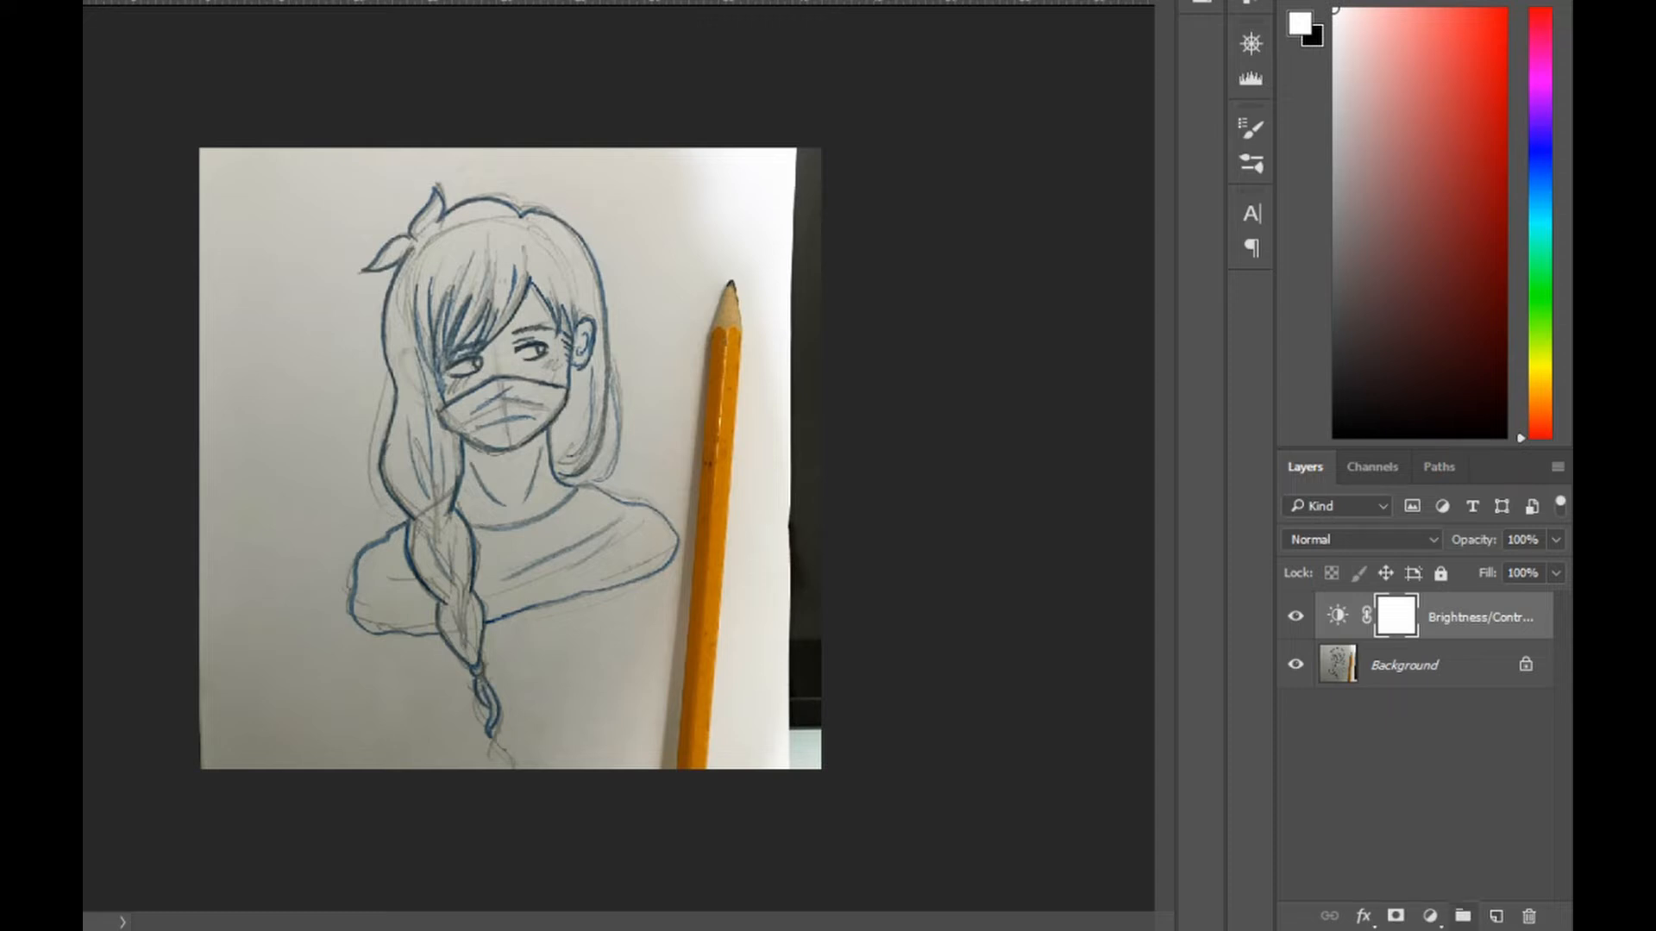
# Try a Levels adjustment layer with the midtone input level at 0.86.
pyautogui.click(1429, 916)
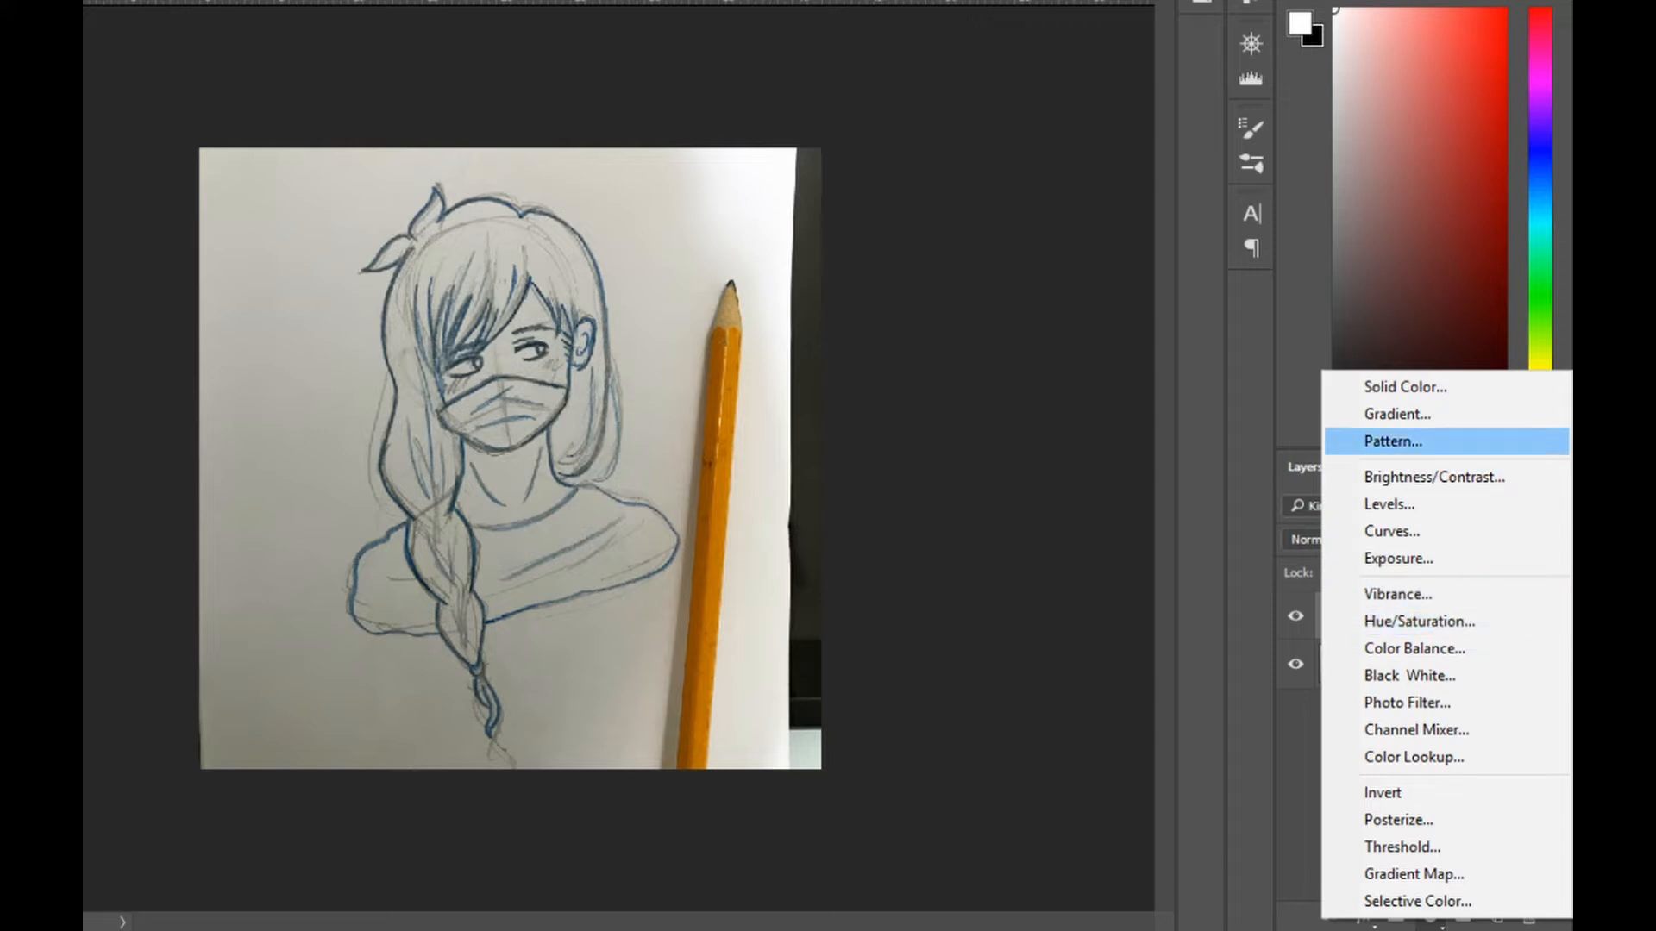
pyautogui.click(1390, 505)
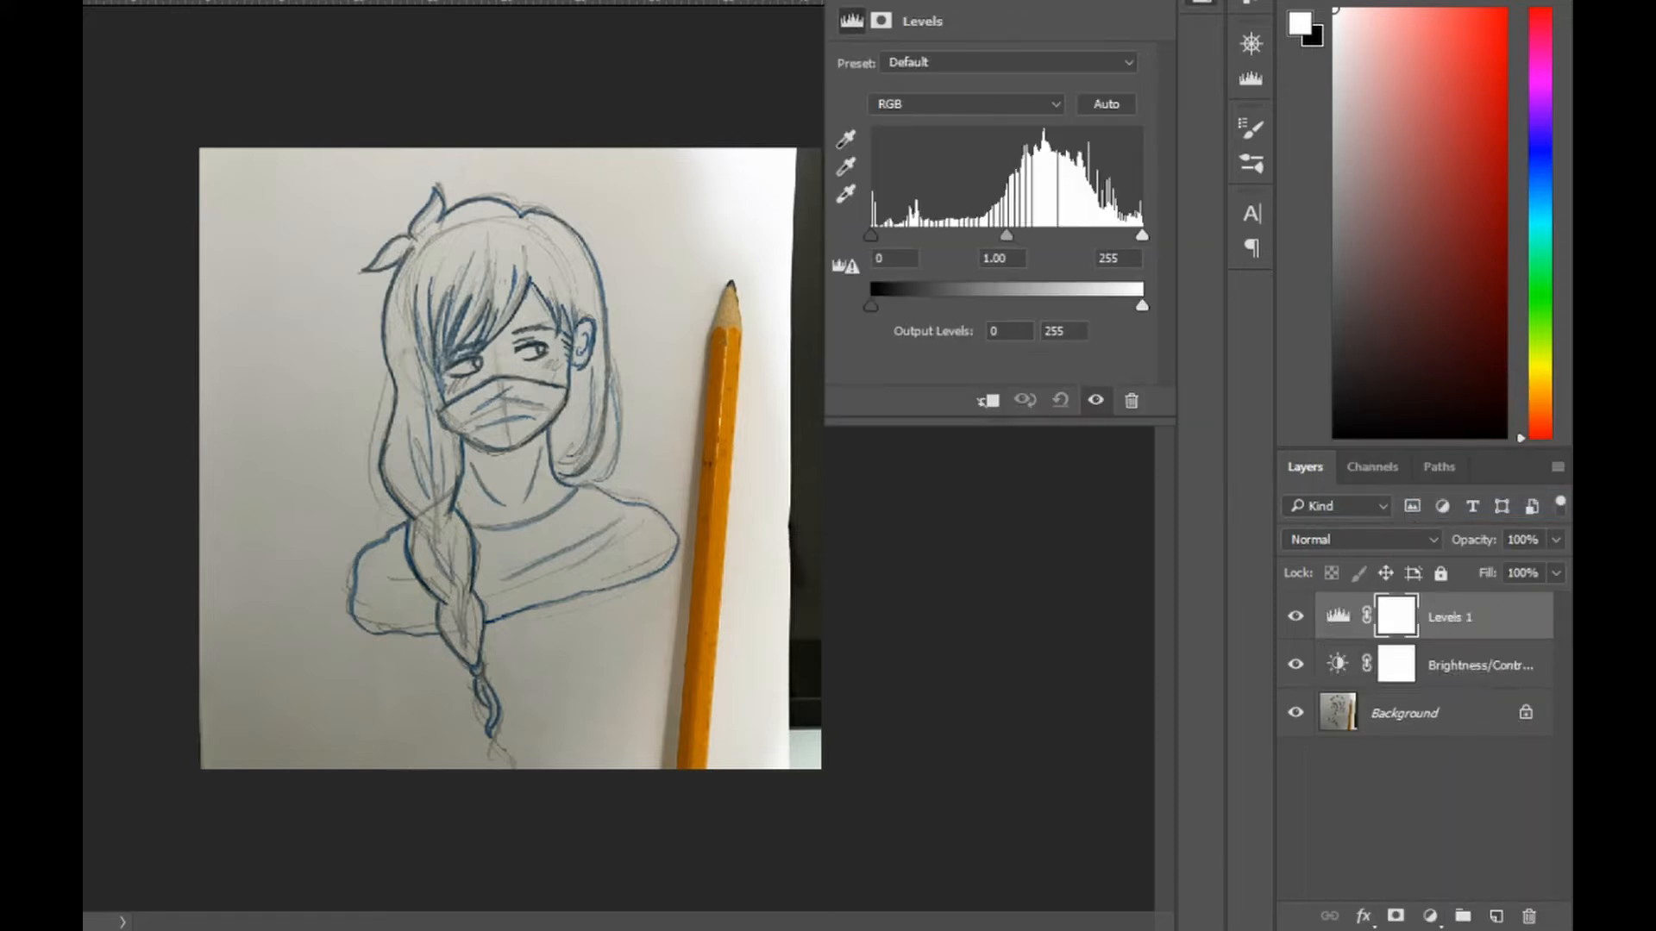
pyautogui.moveTo(1007, 235); pyautogui.dragTo(1020, 235)
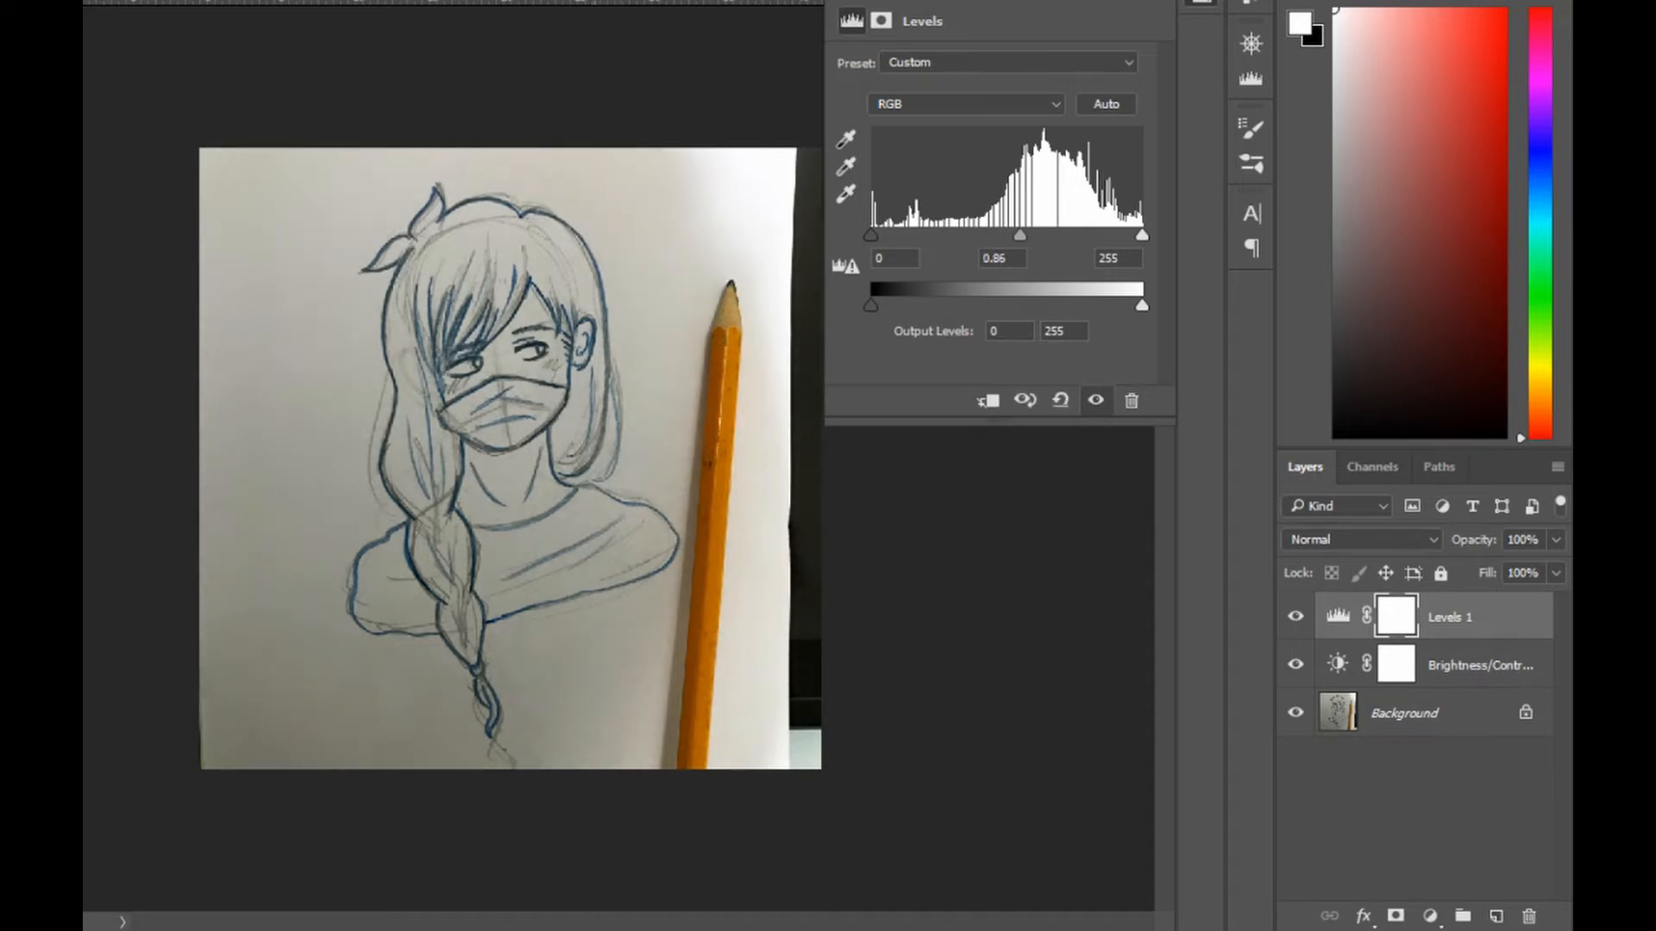
pyautogui.click(1200, 2)
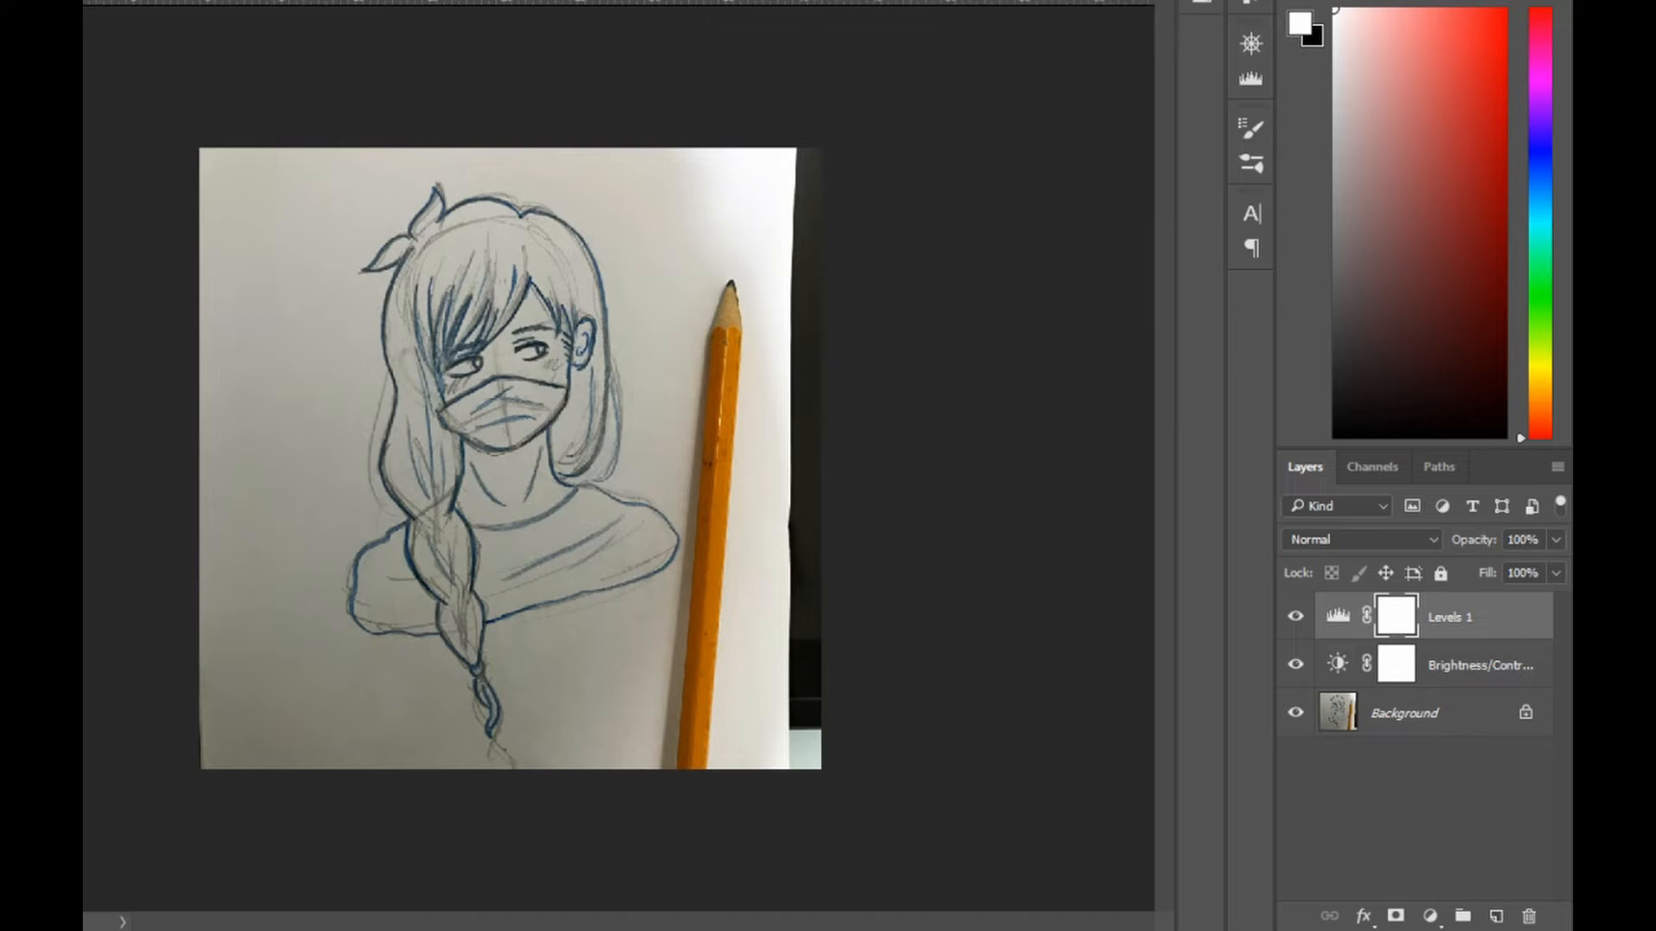
# Compare the sketch with and without the Levels adjustment, then delete the Levels layer.
pyautogui.click(1296, 616)
pyautogui.click(1296, 616)
pyautogui.click(1296, 616)
pyautogui.click(1295, 616)
pyautogui.click(1296, 617)
pyautogui.click(1295, 617)
pyautogui.click(1338, 616)
pyautogui.click(1529, 916)
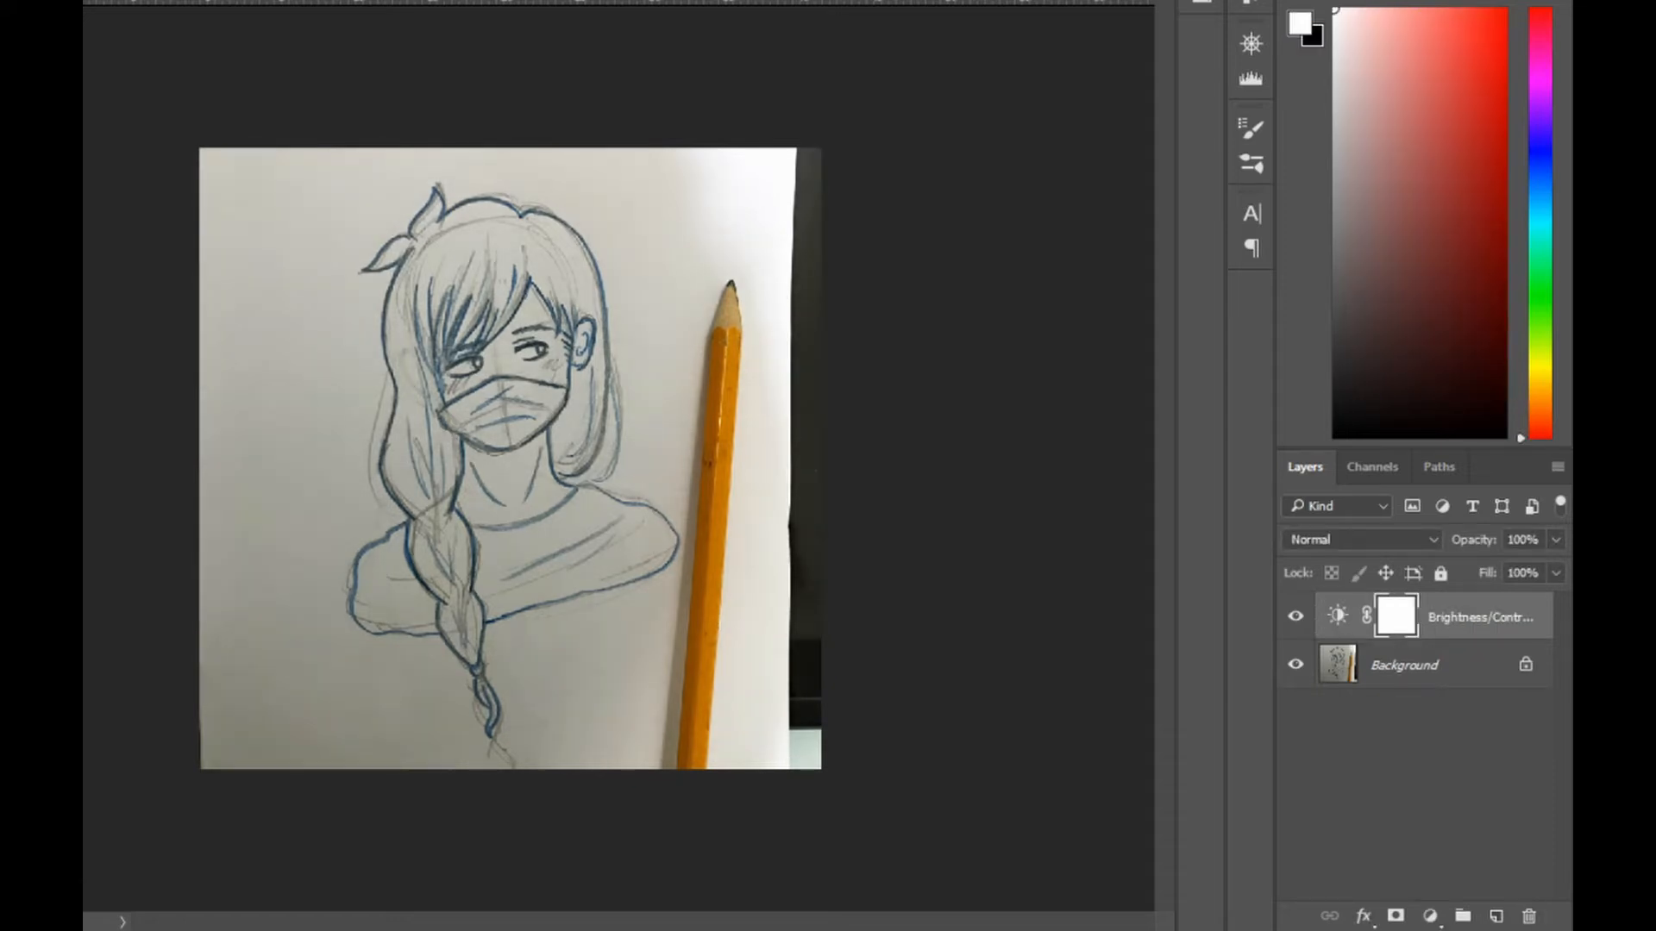
pyautogui.click(1429, 916)
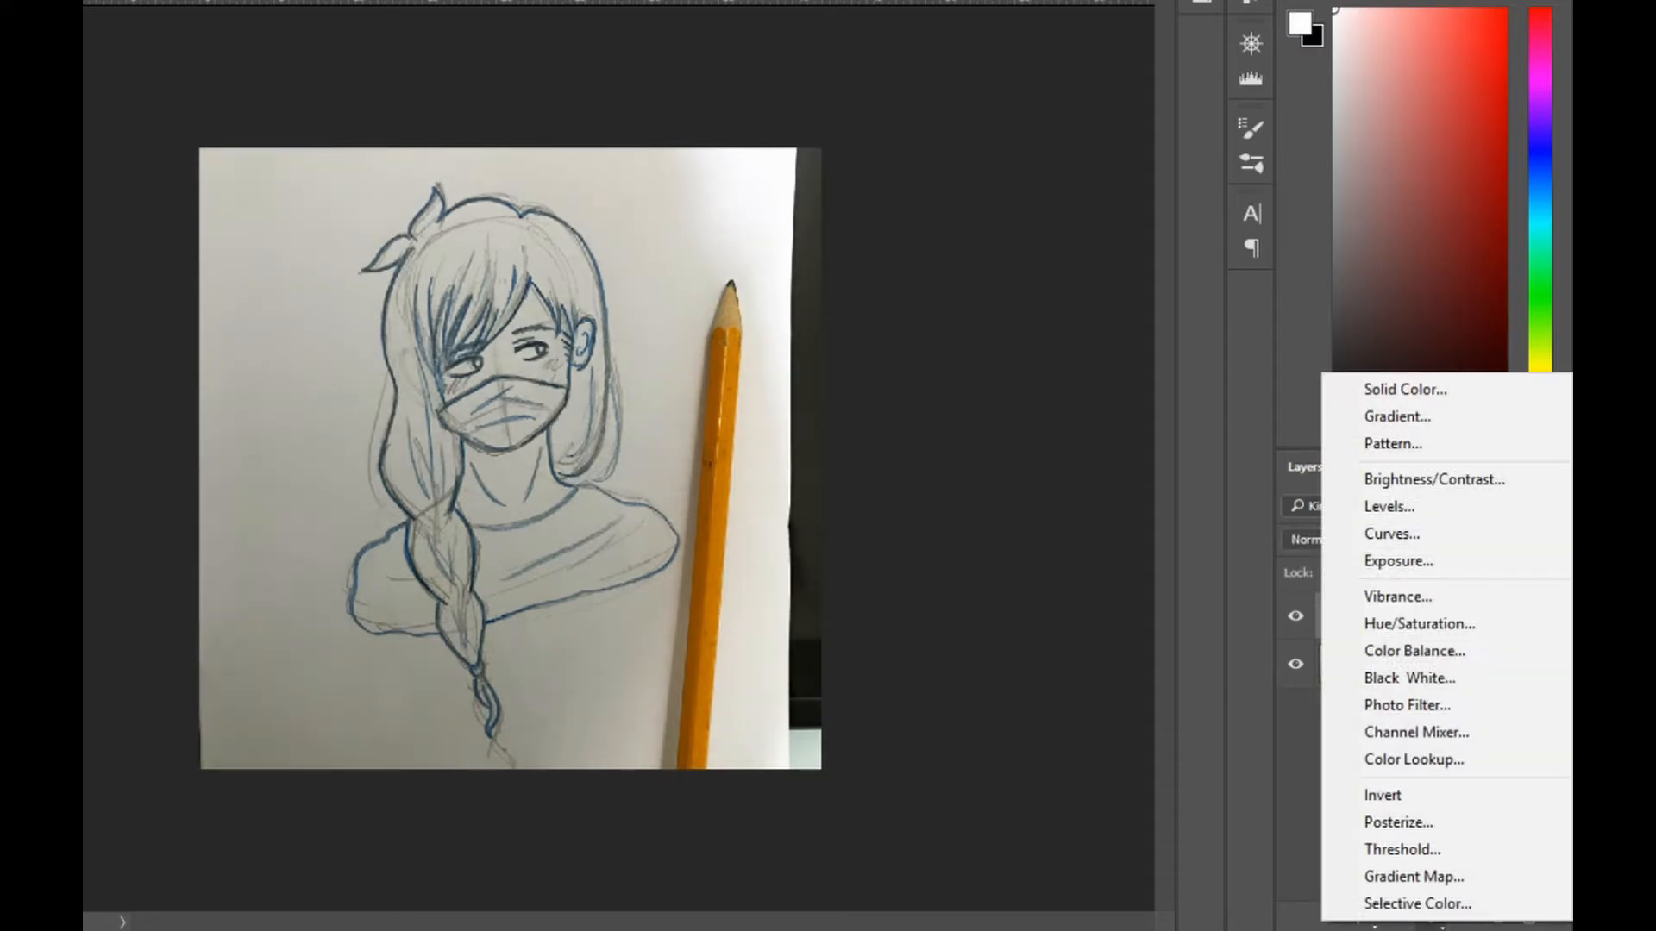
pyautogui.click(1434, 479)
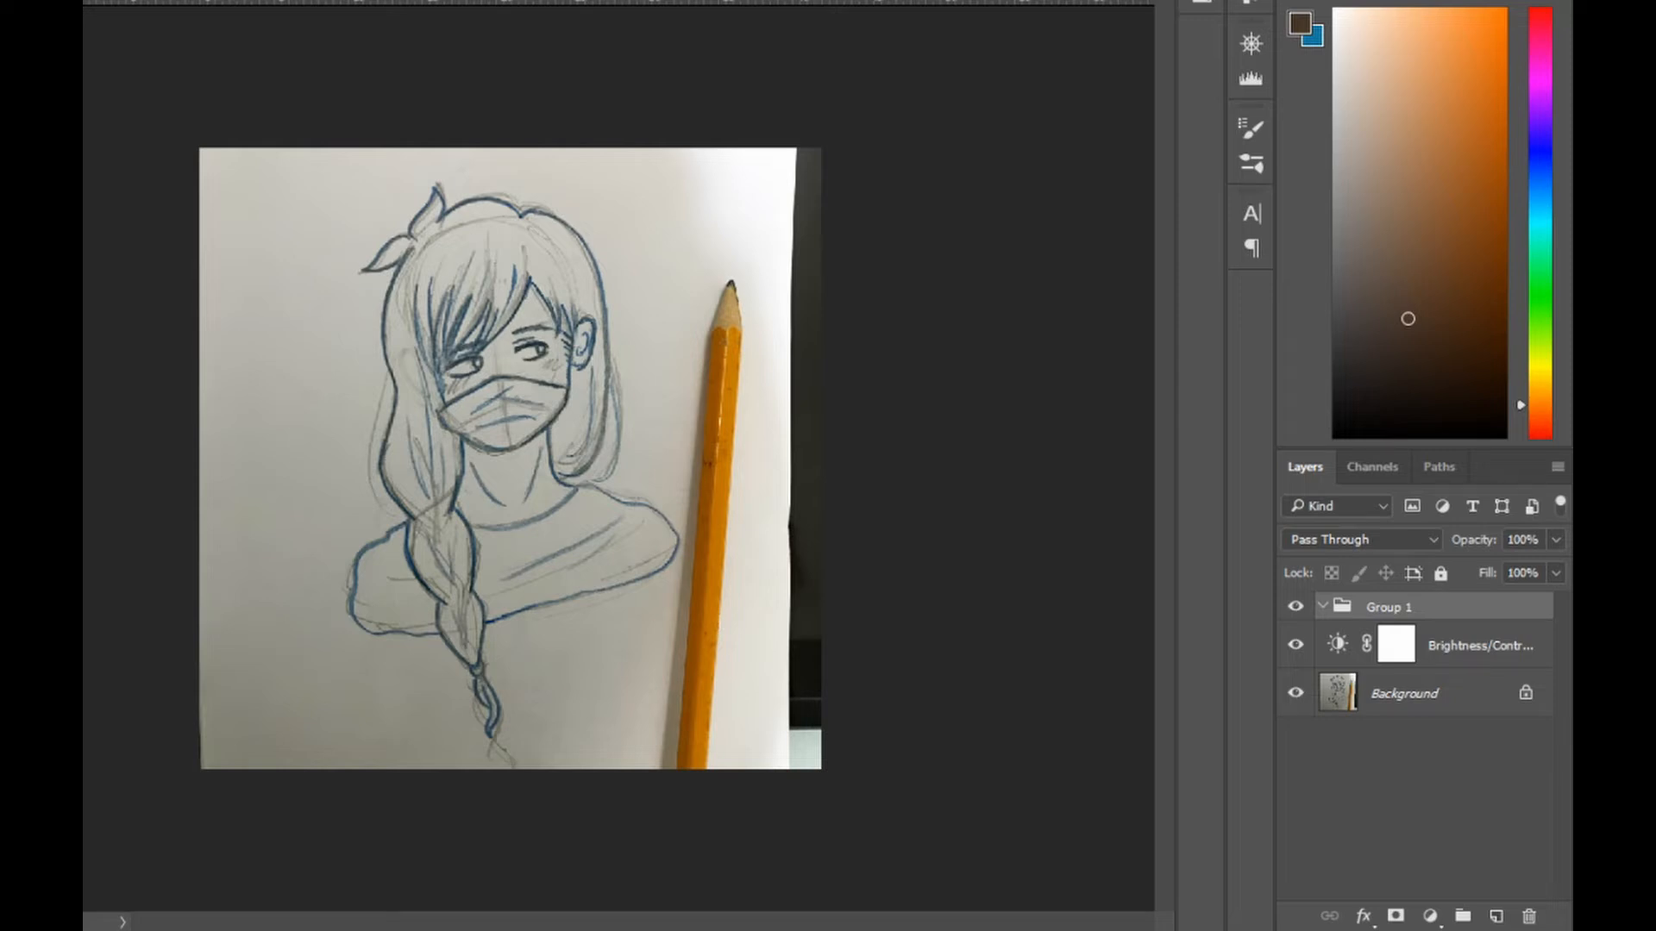
# Set the blend mode of Group 1 to Multiply.
pyautogui.click(1360, 540)
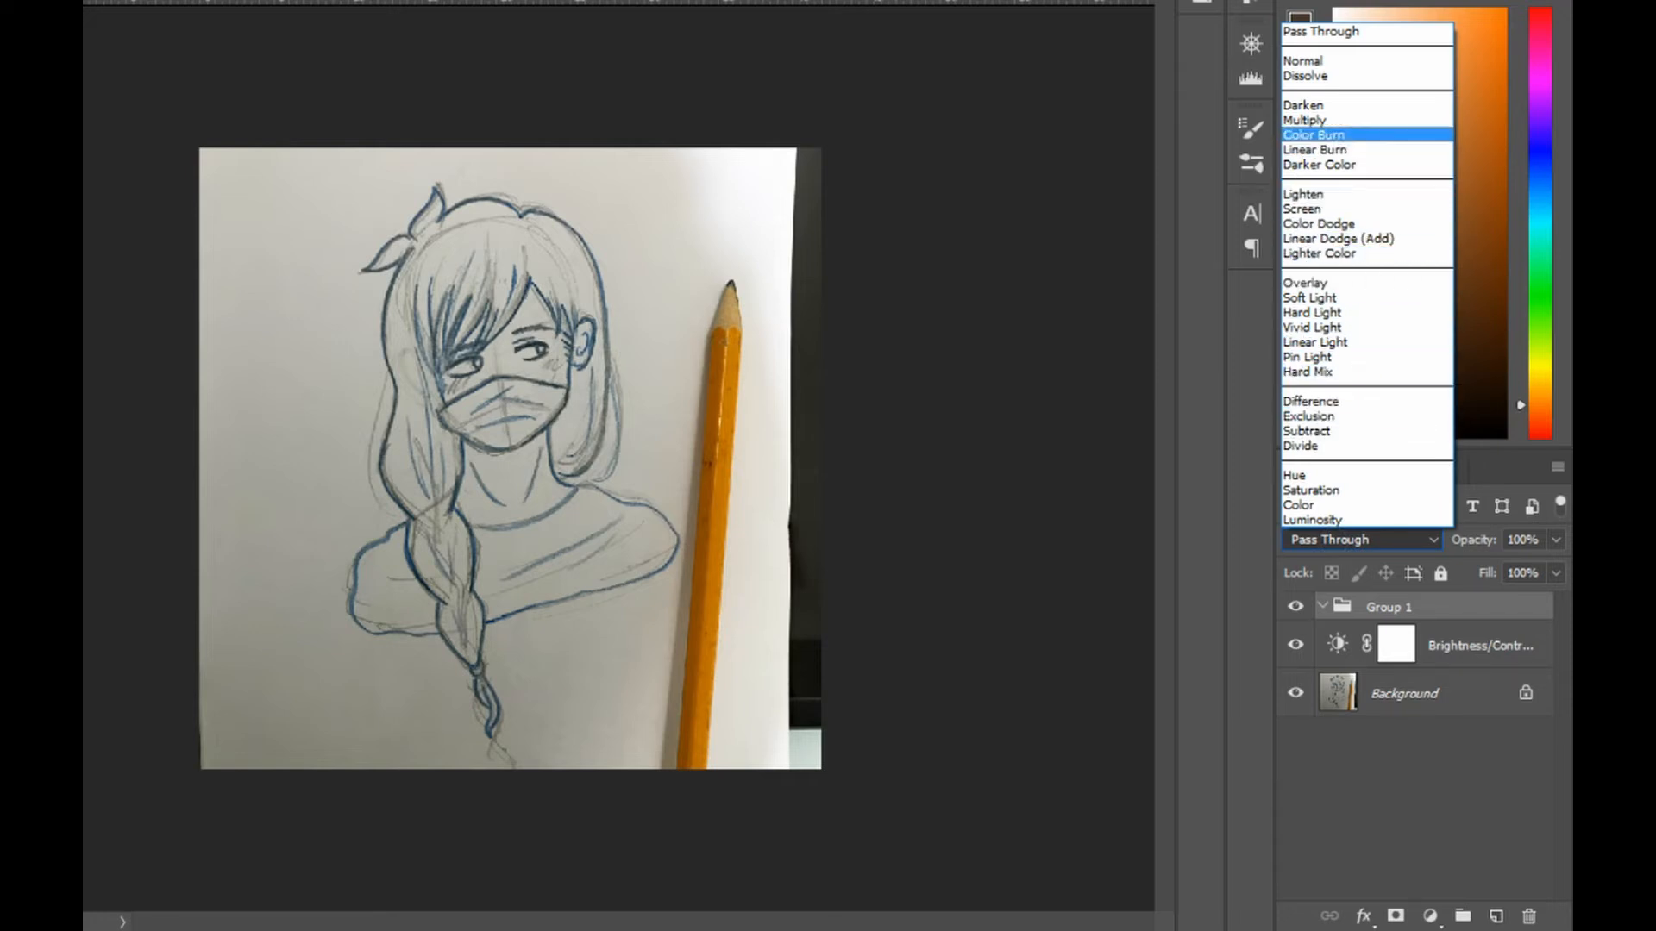
pyautogui.click(1311, 120)
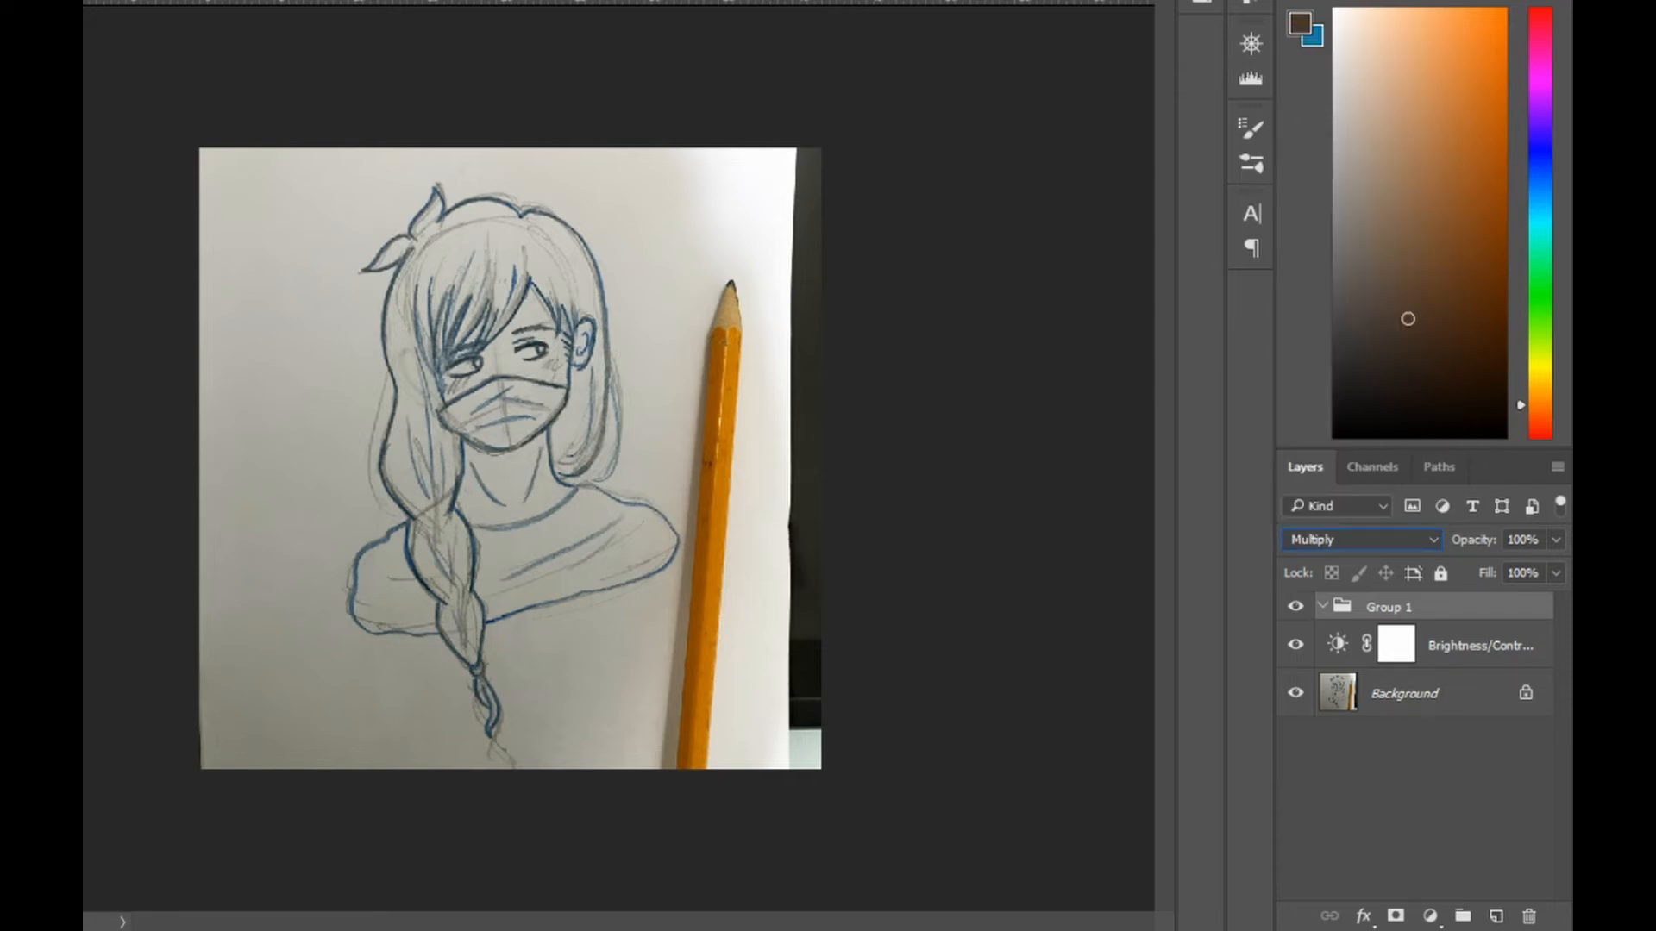
# Add a new layer inside the group and paint the face and neck in a light skin tone.
pyautogui.click(1496, 915)
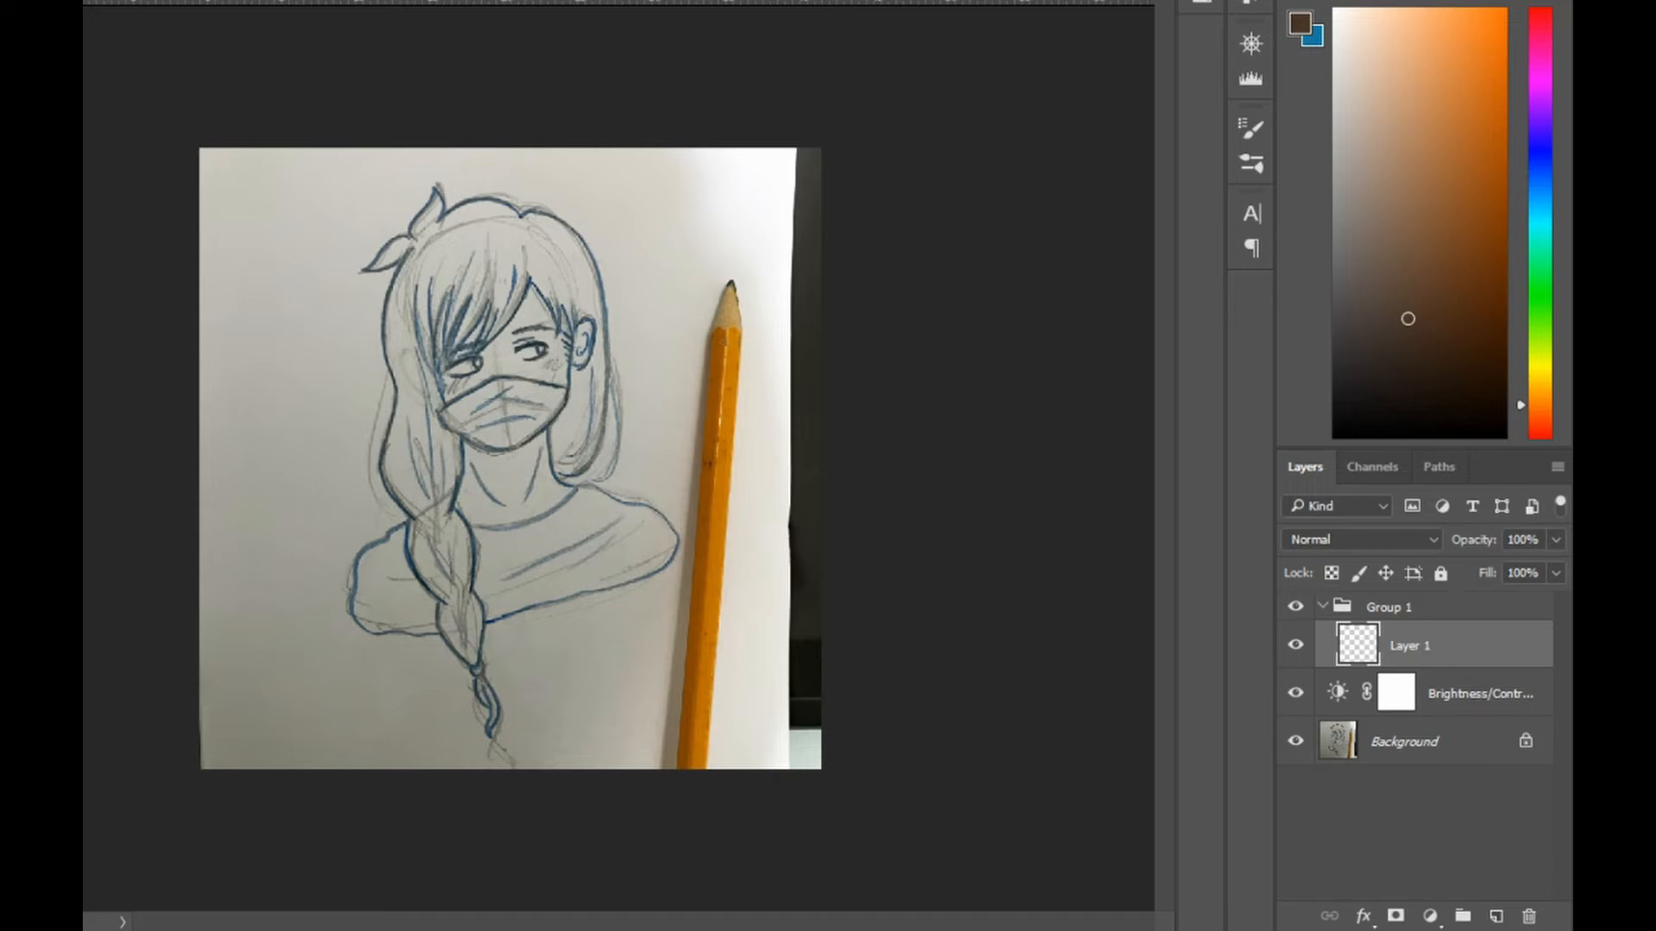
pyautogui.moveTo(529, 295)
pyautogui.mouseDown()
pyautogui.moveTo(479, 364)
pyautogui.moveTo(556, 332)
pyautogui.moveTo(518, 362)
pyautogui.moveTo(579, 360)
pyautogui.mouseUp()
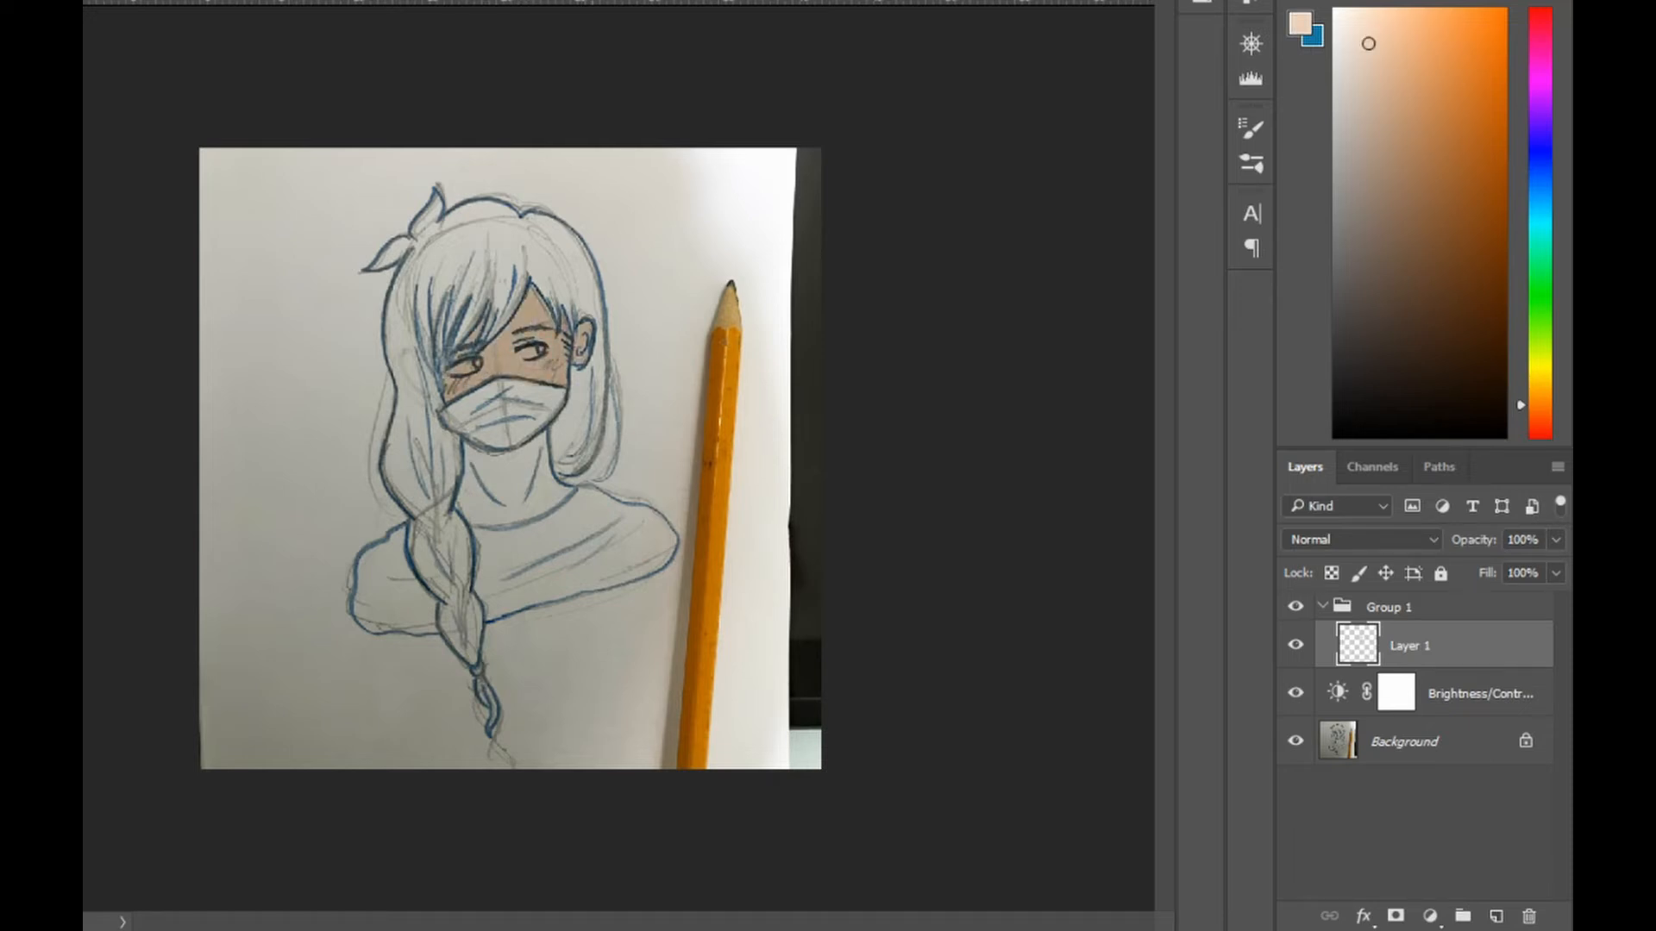
pyautogui.moveTo(470, 450)
pyautogui.mouseDown()
pyautogui.moveTo(473, 496)
pyautogui.moveTo(541, 491)
pyautogui.mouseUp()
# Add another layer and fill in the bangs, side hair, braid, crown and hair ribbon with a medium gray.
pyautogui.click(1497, 916)
pyautogui.click(1337, 369)
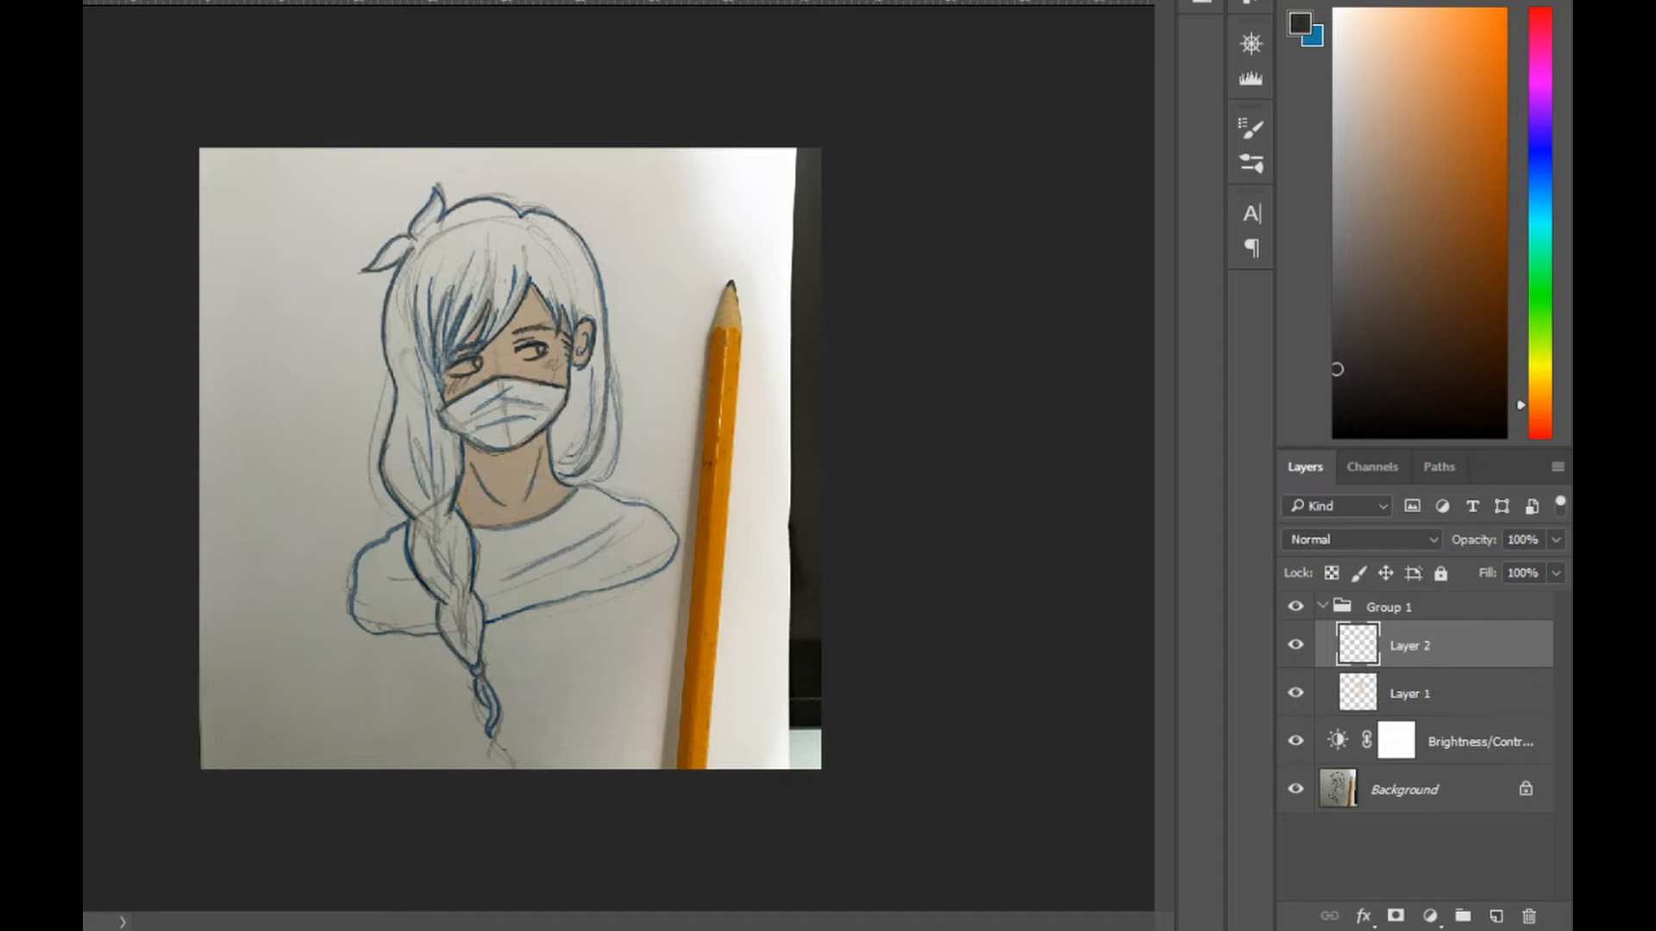
pyautogui.hotkey('ctrl', 'z')
pyautogui.click(1335, 254)
pyautogui.moveTo(527, 269); pyautogui.dragTo(470, 350)
pyautogui.moveTo(476, 278); pyautogui.dragTo(450, 345)
pyautogui.moveTo(431, 285); pyautogui.dragTo(429, 388)
pyautogui.moveTo(420, 255)
pyautogui.mouseDown()
pyautogui.moveTo(393, 438)
pyautogui.moveTo(445, 594)
pyautogui.moveTo(470, 595)
pyautogui.moveTo(431, 512)
pyautogui.mouseUp()
pyautogui.moveTo(432, 388)
pyautogui.mouseDown()
pyautogui.moveTo(450, 457)
pyautogui.moveTo(406, 332)
pyautogui.mouseUp()
pyautogui.moveTo(477, 673); pyautogui.dragTo(492, 733)
pyautogui.moveTo(531, 278)
pyautogui.mouseDown()
pyautogui.moveTo(588, 371)
pyautogui.moveTo(564, 471)
pyautogui.mouseUp()
pyautogui.moveTo(600, 347)
pyautogui.mouseDown()
pyautogui.moveTo(583, 464)
pyautogui.moveTo(576, 379)
pyautogui.mouseUp()
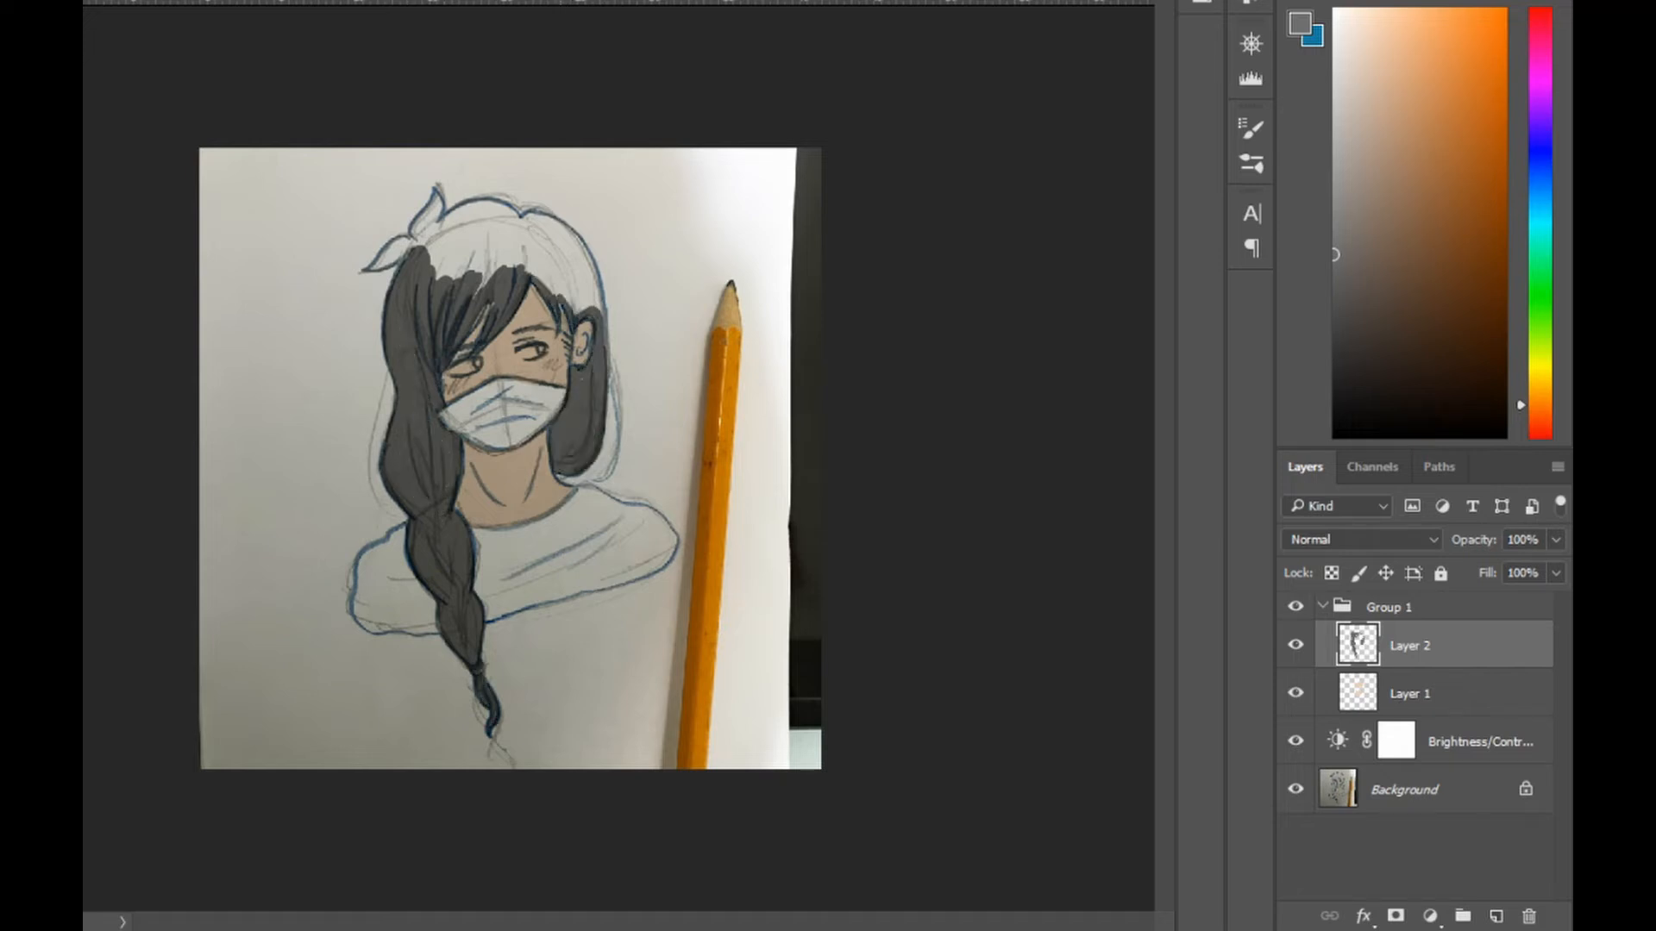
pyautogui.moveTo(437, 269)
pyautogui.mouseDown()
pyautogui.moveTo(495, 262)
pyautogui.moveTo(436, 198)
pyautogui.mouseUp()
pyautogui.moveTo(437, 199)
pyautogui.mouseDown()
pyautogui.moveTo(374, 266)
pyautogui.moveTo(520, 219)
pyautogui.moveTo(595, 281)
pyautogui.moveTo(457, 236)
pyautogui.moveTo(587, 292)
pyautogui.mouseUp()
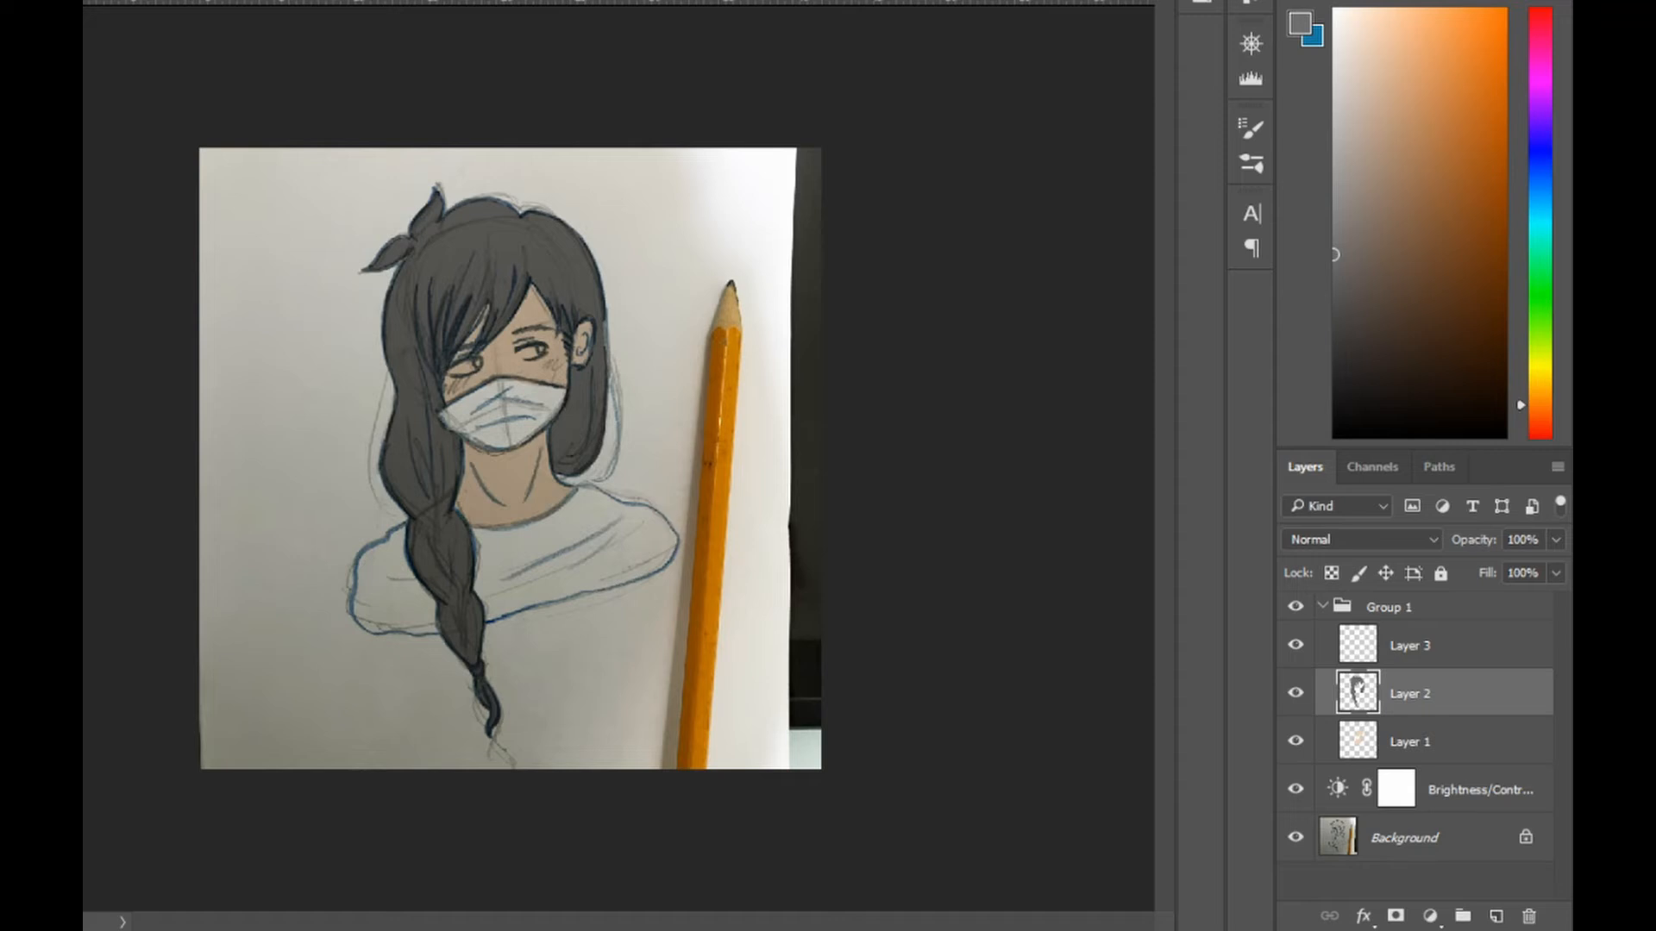
# Move Layer 3 below the hair layer and paint the whole shirt light blue on it.
pyautogui.moveTo(1410, 646); pyautogui.dragTo(1410, 715)
pyautogui.click(1540, 182)
pyautogui.click(1419, 170)
pyautogui.click(1416, 110)
pyautogui.moveTo(605, 537); pyautogui.dragTo(483, 552)
pyautogui.moveTo(482, 551); pyautogui.dragTo(562, 513)
pyautogui.moveTo(673, 553)
pyautogui.mouseDown()
pyautogui.moveTo(364, 628)
pyautogui.moveTo(405, 530)
pyautogui.mouseUp()
pyautogui.click(550, 583)
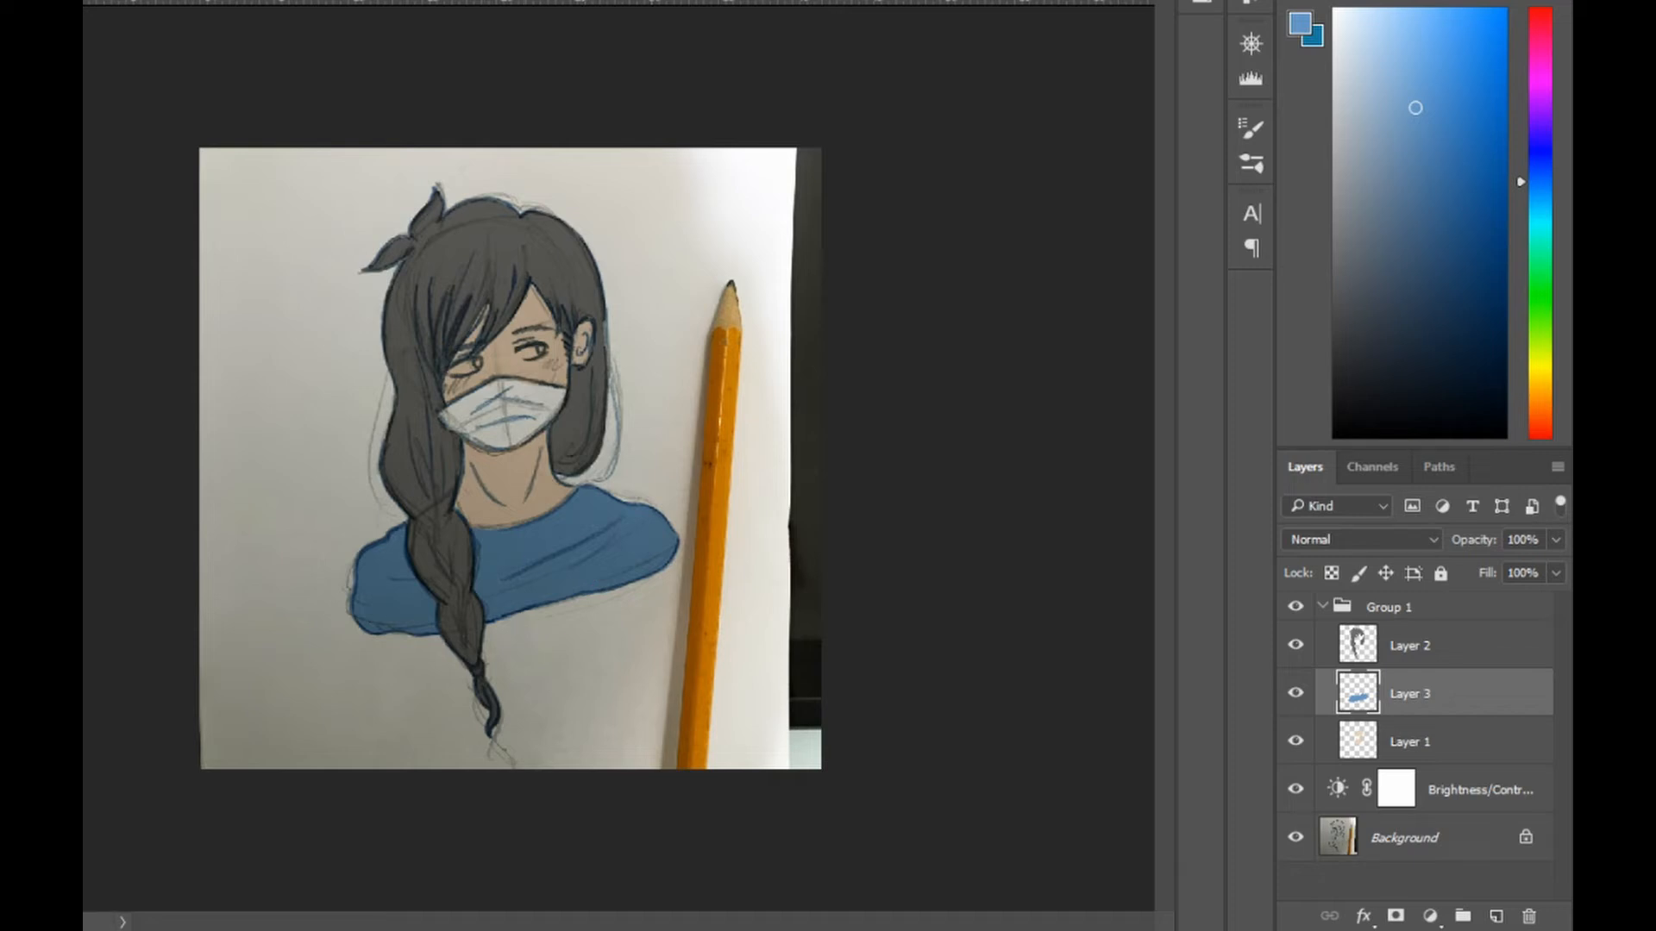
# Add a new layer above the shirt layer for coloring the face mask.
pyautogui.click(1497, 916)
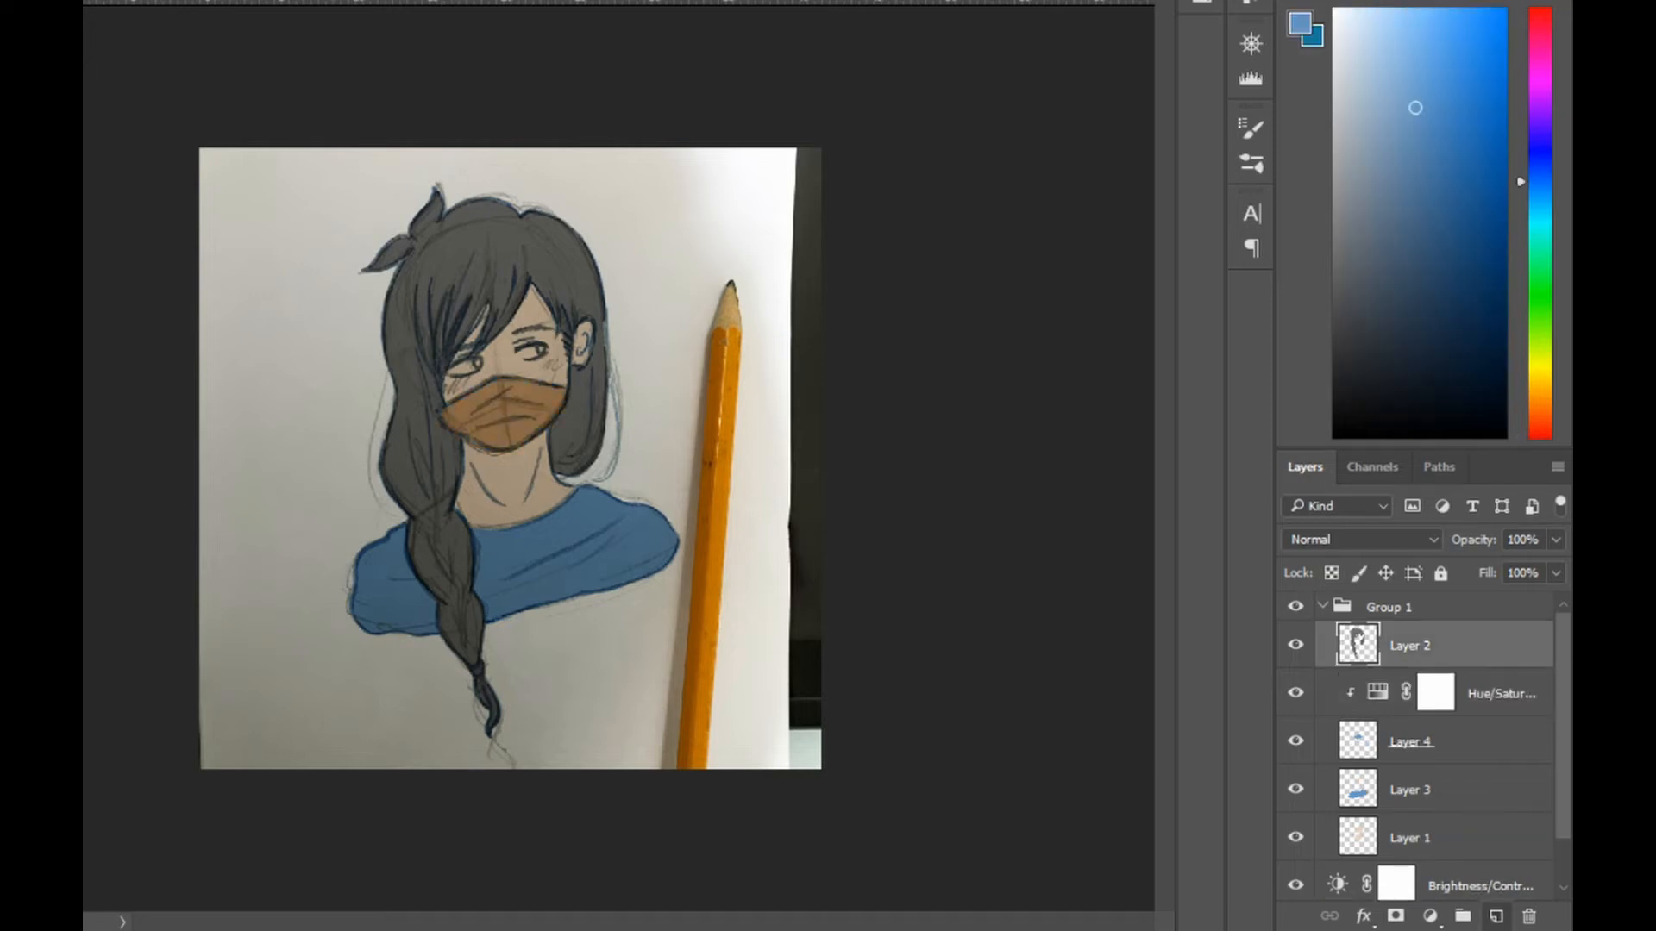
# Color the whites of the eyes on a new layer and the irises in a vivid blue.
pyautogui.click(1496, 916)
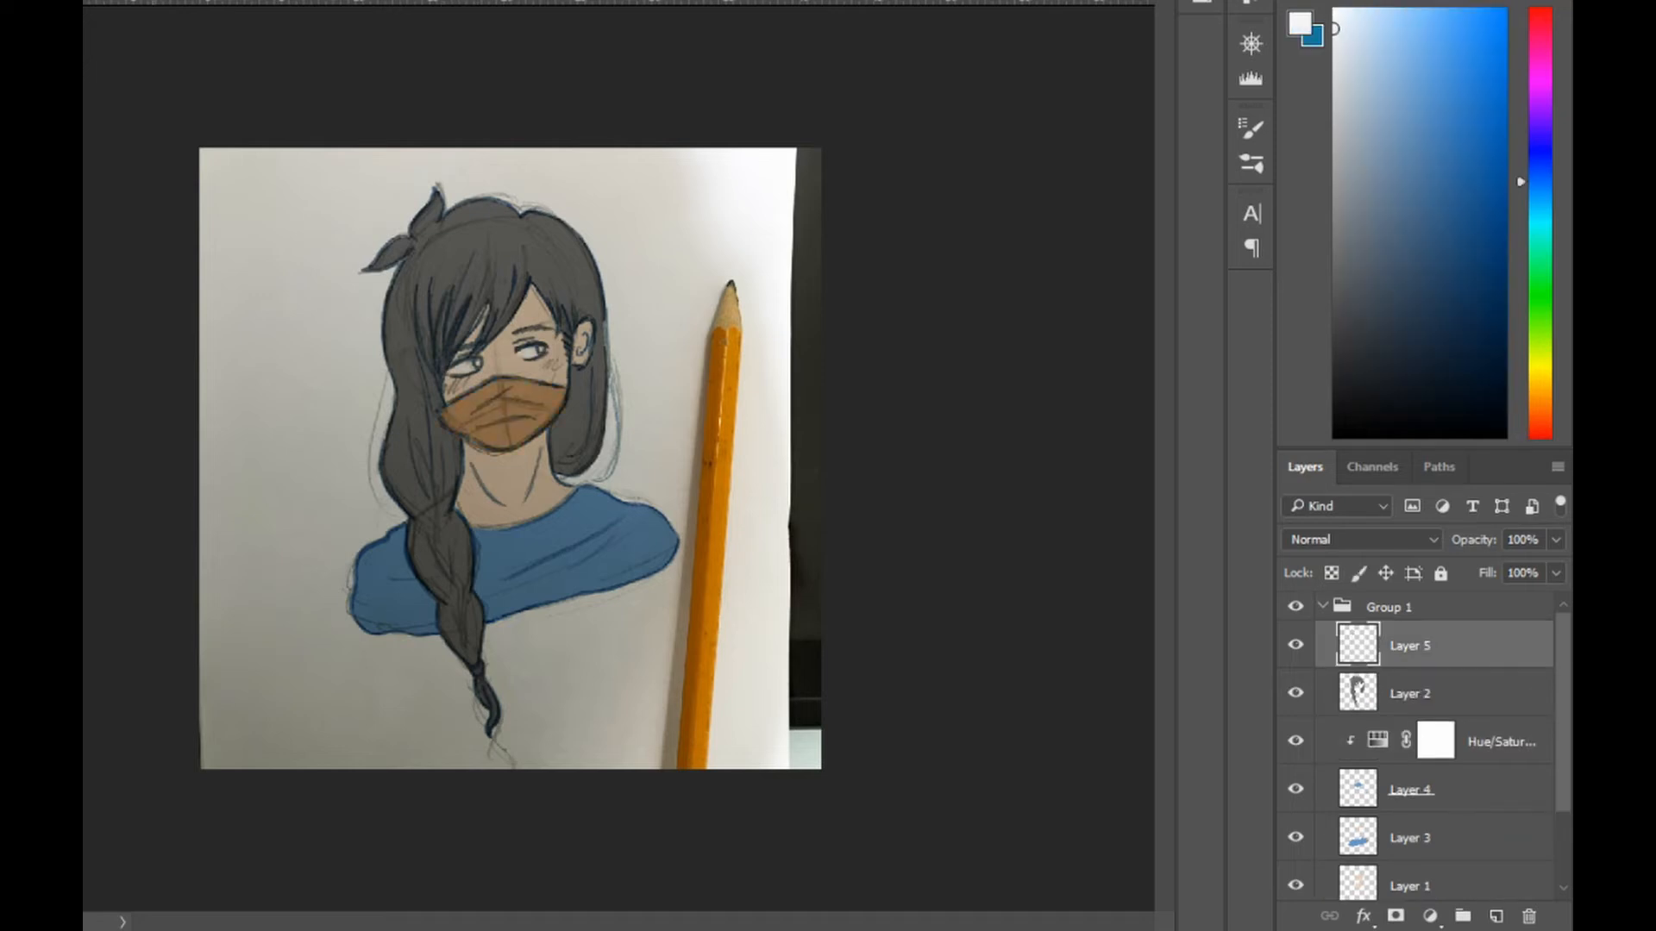
pyautogui.click(1453, 317)
pyautogui.moveTo(1453, 317)
pyautogui.mouseDown()
pyautogui.moveTo(1486, 140)
pyautogui.moveTo(1470, 12)
pyautogui.mouseUp()
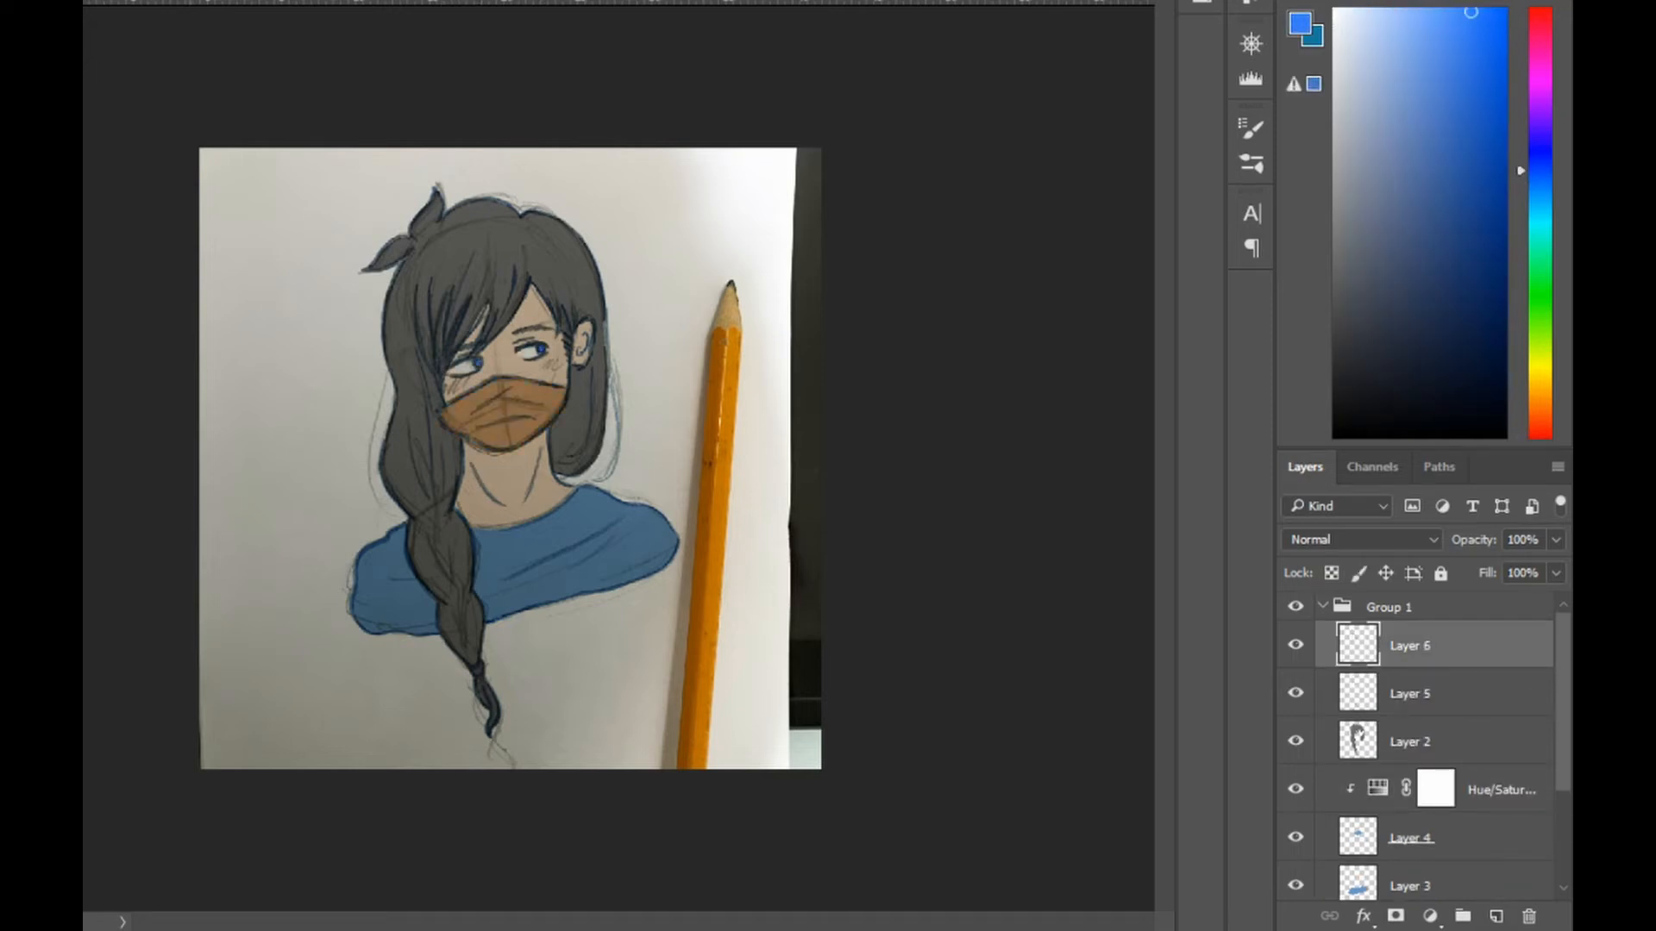
# Lock the transparent pixels of the skin layer, Layer 1, and sample the skin color from the neck.
pyautogui.scroll(-4, 1428, 737)
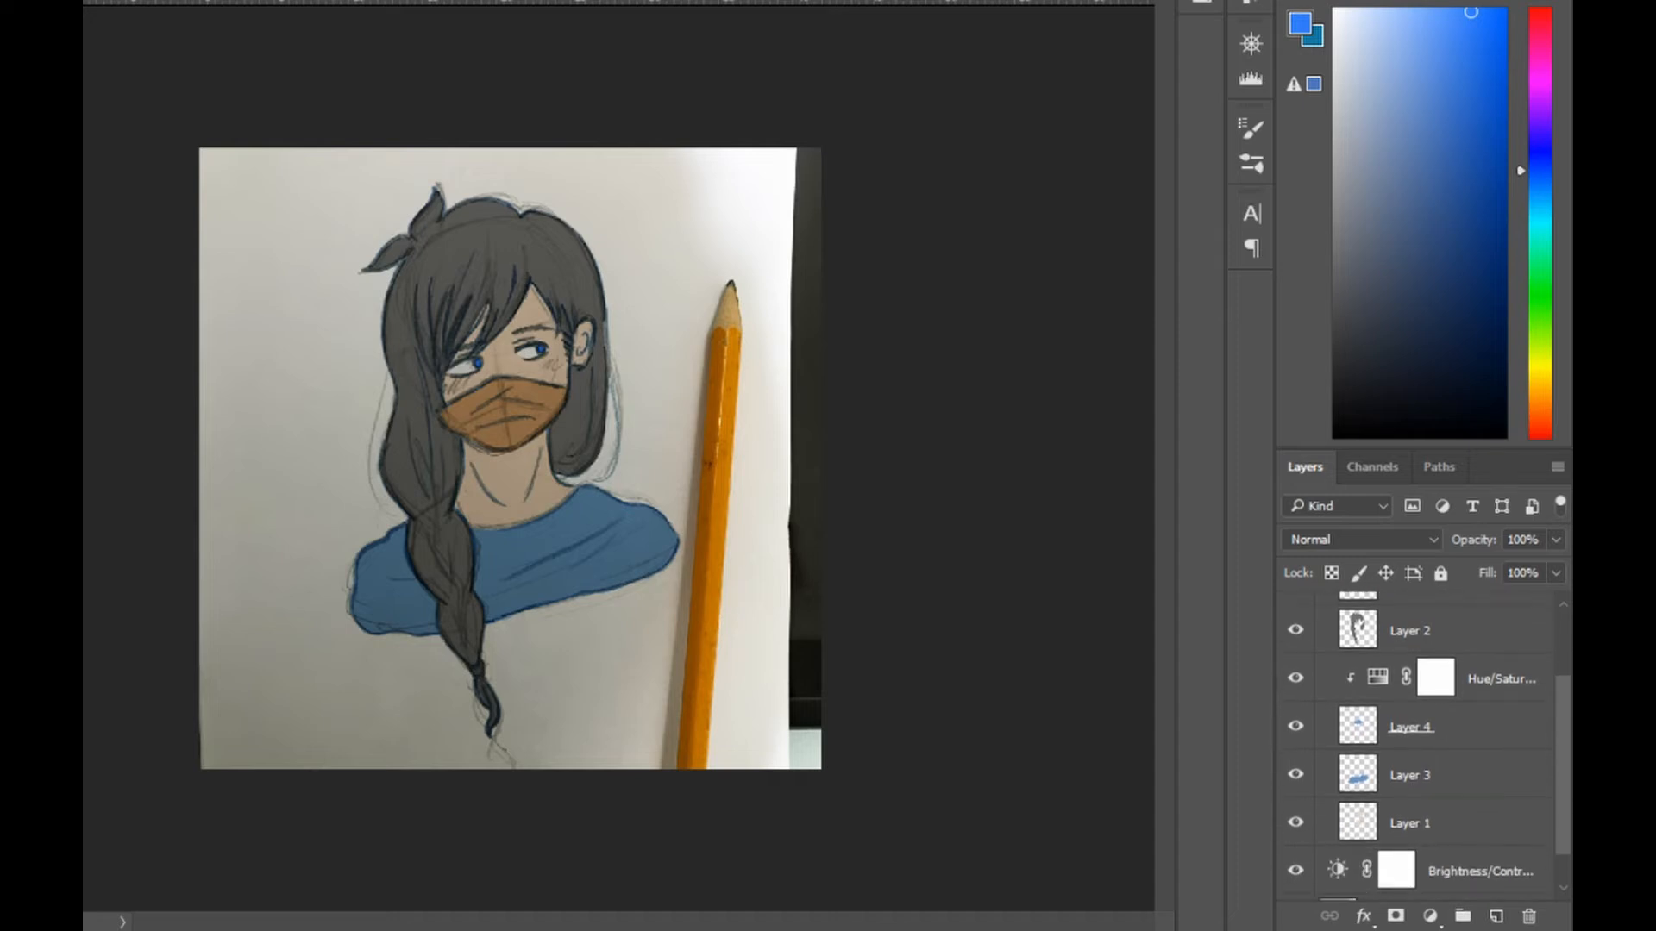
pyautogui.click(1431, 783)
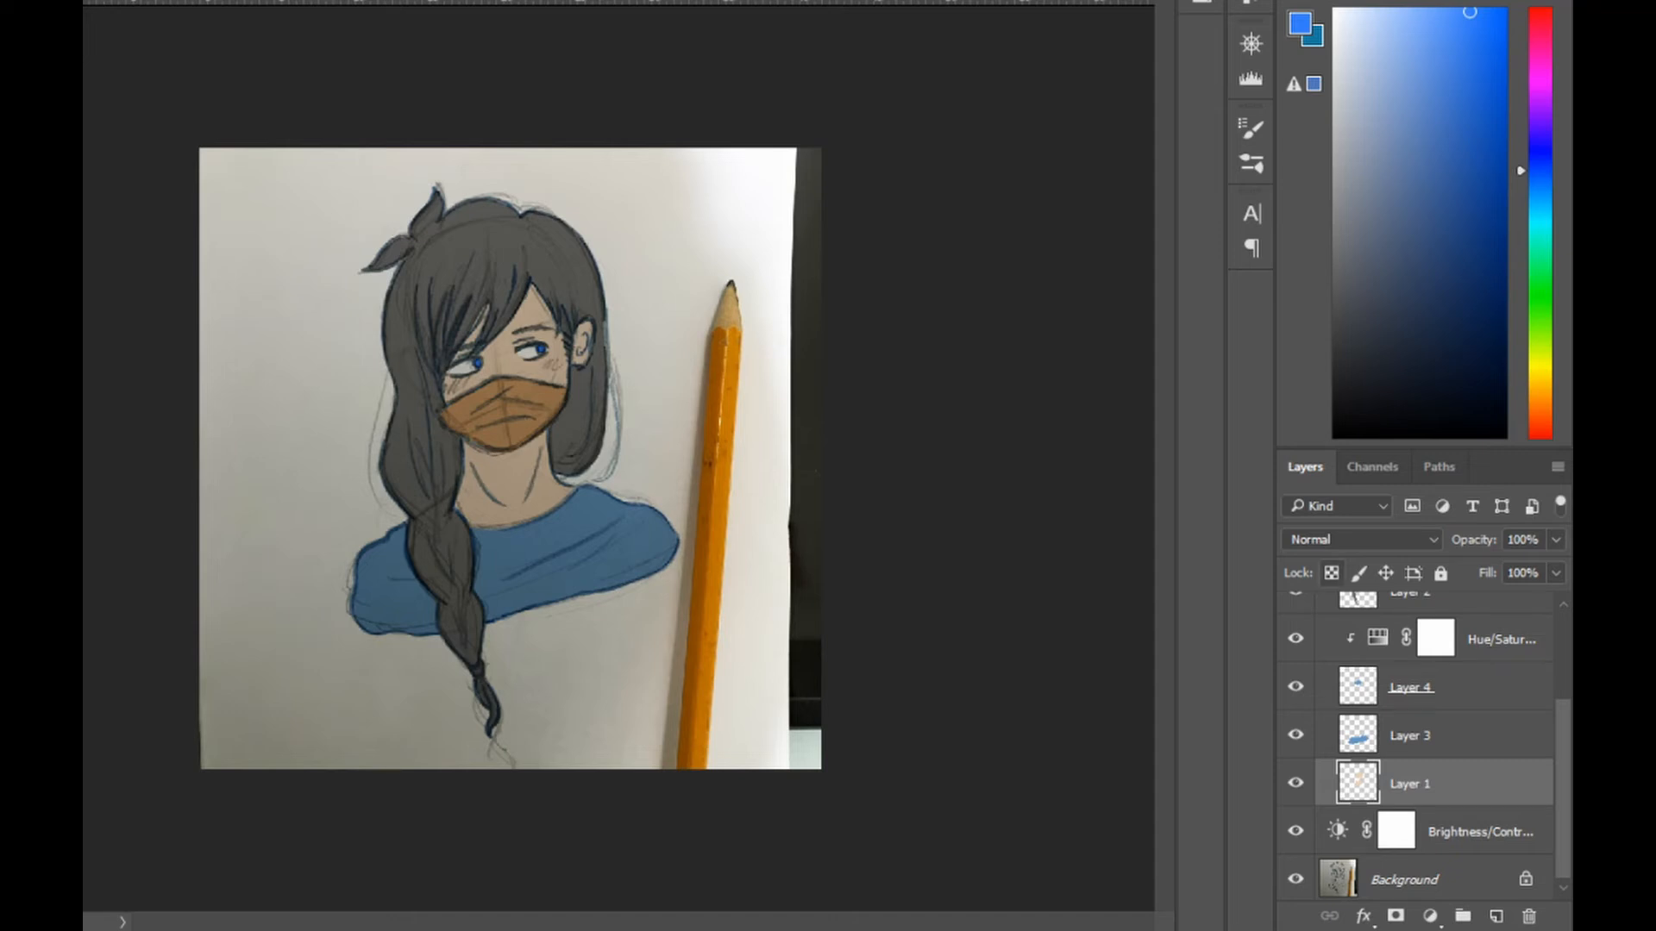
pyautogui.click(1332, 572)
pyautogui.rightClick(601, 518)
pyautogui.click(306, 1)
pyautogui.click(259, 1)
pyautogui.click(510, 494)
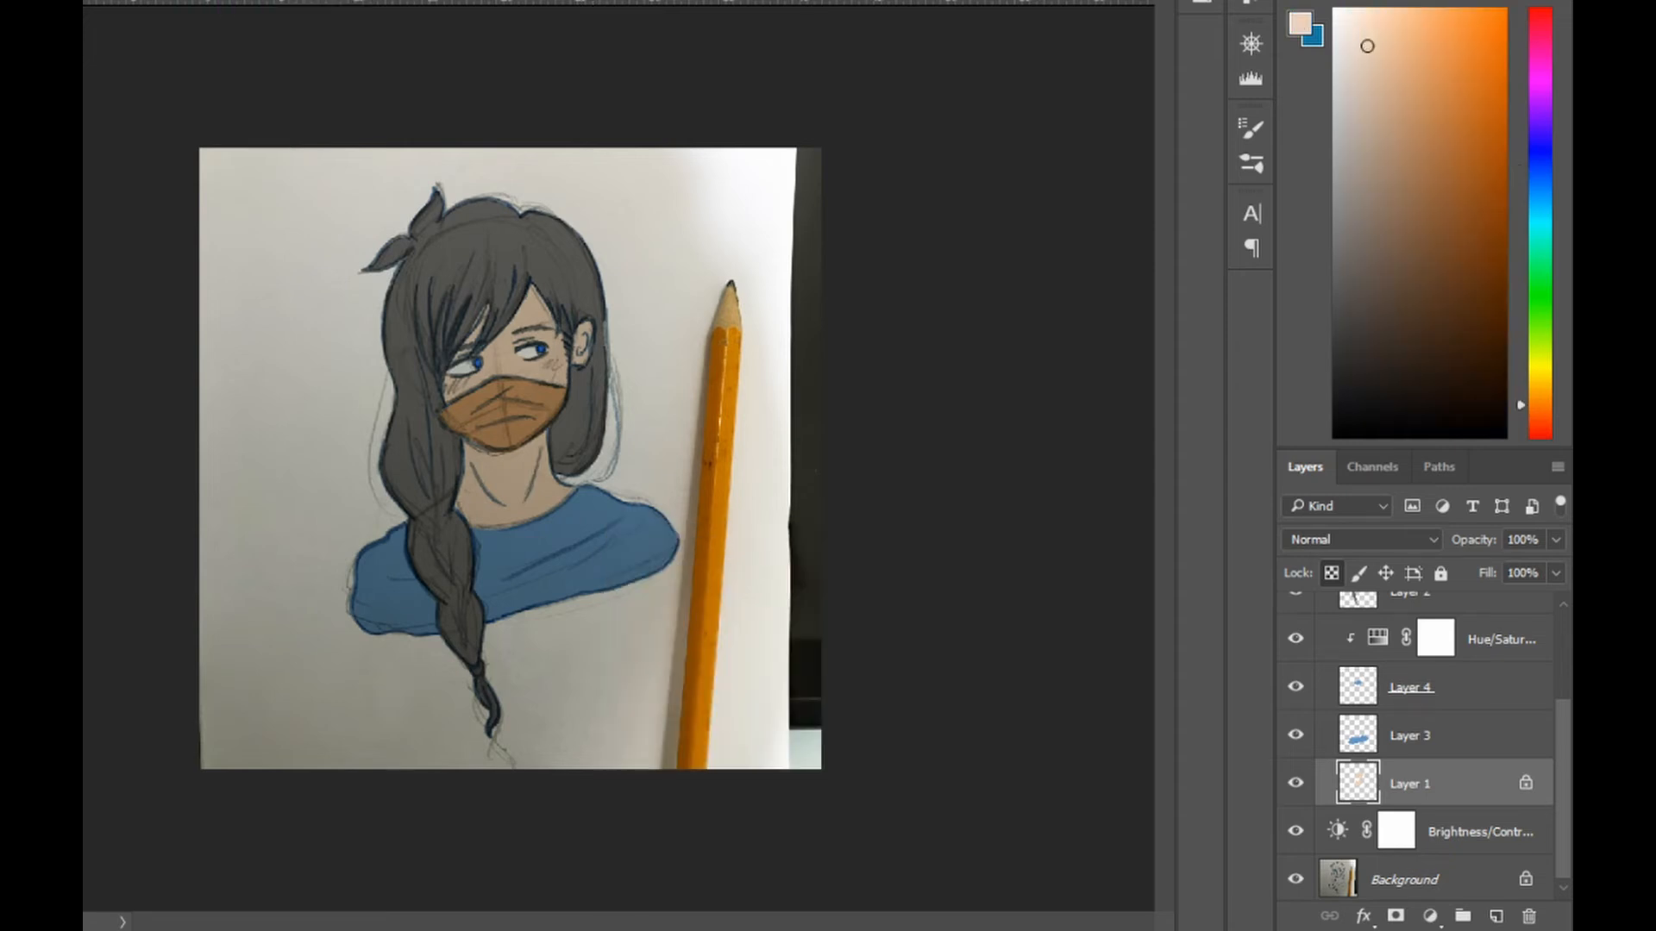
# Shade the neck, forehead and cheek with a slightly darker, warmer skin tone.
pyautogui.click(1540, 408)
pyautogui.click(1389, 57)
pyautogui.moveTo(466, 442)
pyautogui.mouseDown()
pyautogui.moveTo(544, 447)
pyautogui.moveTo(503, 493)
pyautogui.mouseUp()
pyautogui.moveTo(548, 467); pyautogui.dragTo(566, 505)
pyautogui.moveTo(534, 293)
pyautogui.mouseDown()
pyautogui.moveTo(510, 331)
pyautogui.moveTo(549, 326)
pyautogui.mouseUp()
pyautogui.moveTo(562, 335)
pyautogui.mouseDown()
pyautogui.moveTo(553, 379)
pyautogui.moveTo(545, 365)
pyautogui.mouseUp()
# Deepen the face and neck shadows with a still darker skin tone, and pick a near-white color.
pyautogui.click(1406, 85)
pyautogui.moveTo(534, 294)
pyautogui.mouseDown()
pyautogui.moveTo(517, 319)
pyautogui.moveTo(550, 320)
pyautogui.mouseUp()
pyautogui.moveTo(562, 334); pyautogui.dragTo(560, 371)
pyautogui.moveTo(469, 442)
pyautogui.mouseDown()
pyautogui.moveTo(543, 449)
pyautogui.moveTo(460, 522)
pyautogui.mouseUp()
pyautogui.moveTo(550, 488); pyautogui.dragTo(569, 507)
pyautogui.click(1342, 19)
pyautogui.moveTo(1343, 19); pyautogui.dragTo(1339, 12)
# Select the hair layer, sample its gray for a stroke in the bangs, and lock its transparent pixels.
pyautogui.keyDown('ctrl'); pyautogui.click(438, 328); pyautogui.keyUp('ctrl')
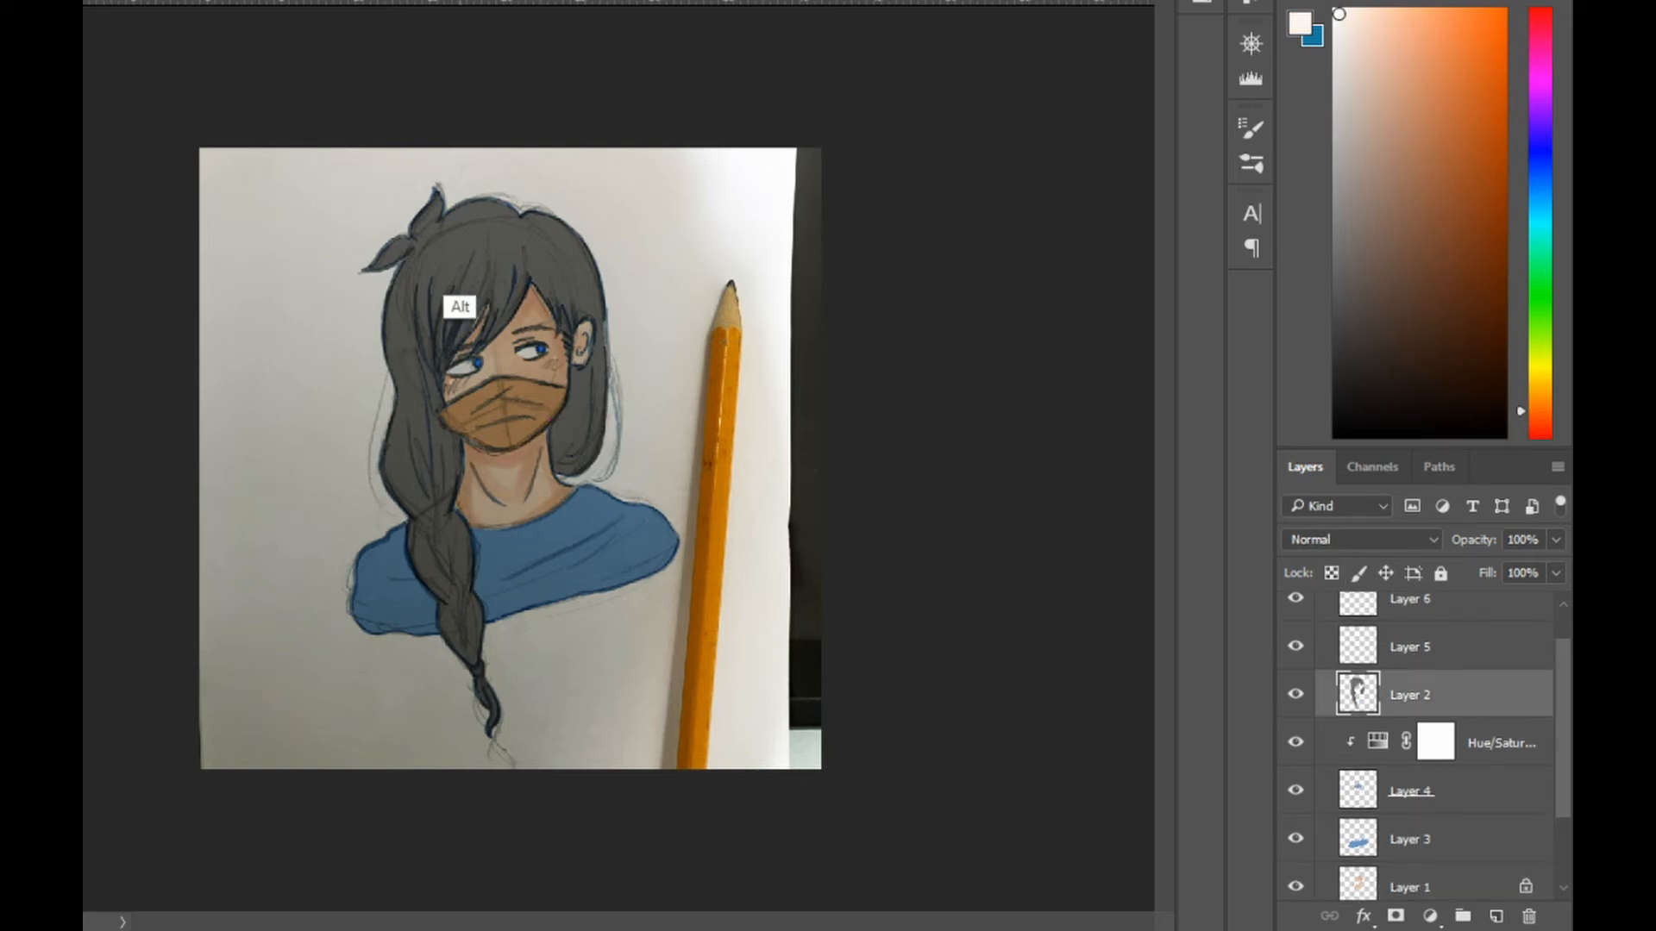
pyautogui.keyDown('alt'); pyautogui.click(457, 324); pyautogui.keyUp('alt')
pyautogui.moveTo(476, 323); pyautogui.dragTo(457, 357)
pyautogui.click(1331, 573)
# Paint darker gray strands through the bangs, side hair and braid.
pyautogui.click(1335, 305)
pyautogui.moveTo(522, 278); pyautogui.dragTo(509, 316)
pyautogui.moveTo(520, 264)
pyautogui.mouseDown()
pyautogui.moveTo(489, 334)
pyautogui.moveTo(440, 365)
pyautogui.mouseUp()
pyautogui.moveTo(416, 293); pyautogui.dragTo(438, 494)
pyautogui.moveTo(432, 512); pyautogui.dragTo(464, 643)
pyautogui.moveTo(420, 273); pyautogui.dragTo(411, 317)
pyautogui.moveTo(587, 374); pyautogui.dragTo(557, 459)
pyautogui.moveTo(578, 374)
pyautogui.mouseDown()
pyautogui.moveTo(555, 454)
pyautogui.moveTo(566, 431)
pyautogui.mouseUp()
pyautogui.moveTo(421, 436); pyautogui.dragTo(426, 454)
# Shade the crown of the head with a gray sampled from the side hair.
pyautogui.click(1334, 331)
pyautogui.keyDown('alt'); pyautogui.click(422, 378); pyautogui.keyUp('alt')
pyautogui.moveTo(522, 214)
pyautogui.mouseDown()
pyautogui.moveTo(503, 228)
pyautogui.moveTo(572, 238)
pyautogui.mouseUp()
pyautogui.moveTo(495, 207); pyautogui.dragTo(466, 211)
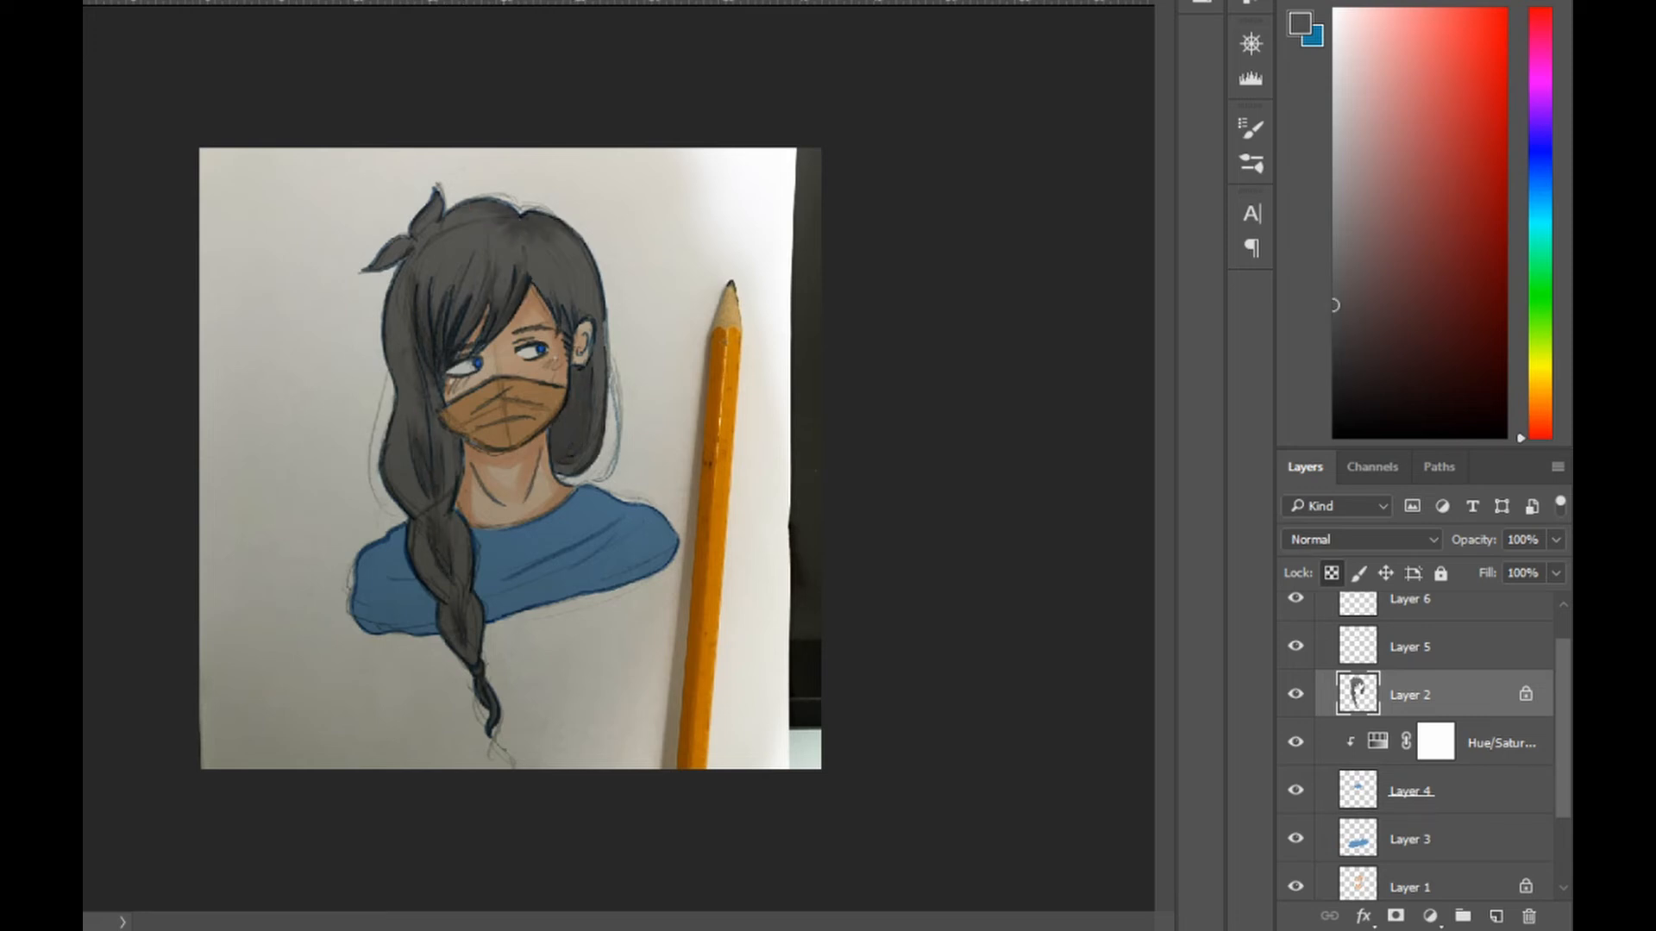
# Shade the outer side hair, the hair above the ear and the braid with a darker gray.
pyautogui.click(1338, 320)
pyautogui.moveTo(595, 371); pyautogui.dragTo(569, 467)
pyautogui.moveTo(562, 280); pyautogui.dragTo(575, 326)
pyautogui.moveTo(407, 266); pyautogui.dragTo(395, 362)
pyautogui.moveTo(414, 364)
pyautogui.mouseDown()
pyautogui.moveTo(396, 496)
pyautogui.moveTo(464, 590)
pyautogui.mouseUp()
pyautogui.moveTo(419, 544); pyautogui.dragTo(434, 581)
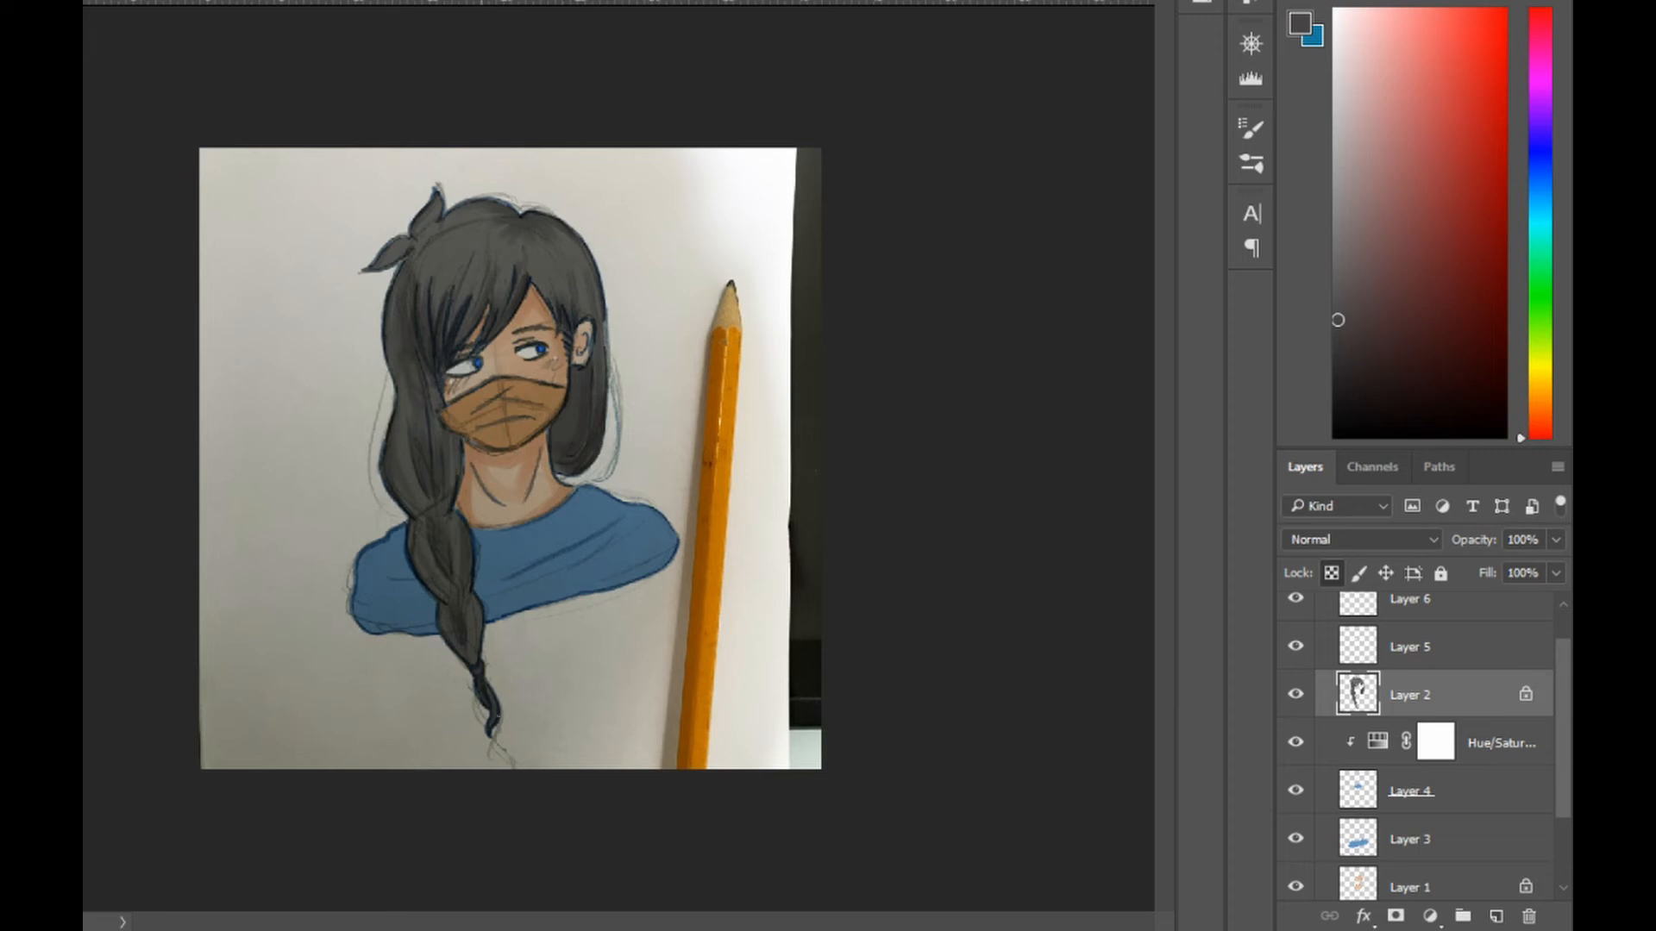
# Darken the lower side hair with a deeper gray and blend the crown using sampled hair grays.
pyautogui.click(1341, 336)
pyautogui.moveTo(590, 403); pyautogui.dragTo(564, 455)
pyautogui.moveTo(402, 419); pyautogui.dragTo(409, 494)
pyautogui.moveTo(419, 419)
pyautogui.mouseDown()
pyautogui.moveTo(426, 494)
pyautogui.moveTo(398, 495)
pyautogui.mouseUp()
pyautogui.keyDown('alt'); pyautogui.click(426, 508); pyautogui.keyUp('alt')
pyautogui.keyDown('alt'); pyautogui.click(516, 226); pyautogui.keyUp('alt')
pyautogui.moveTo(516, 232)
pyautogui.mouseDown()
pyautogui.moveTo(491, 252)
pyautogui.moveTo(586, 300)
pyautogui.mouseUp()
pyautogui.keyDown('alt'); pyautogui.click(570, 388); pyautogui.keyUp('alt')
# Try painting a band of light gray highlights across the bangs and the sides of the hair.
pyautogui.click(1338, 256)
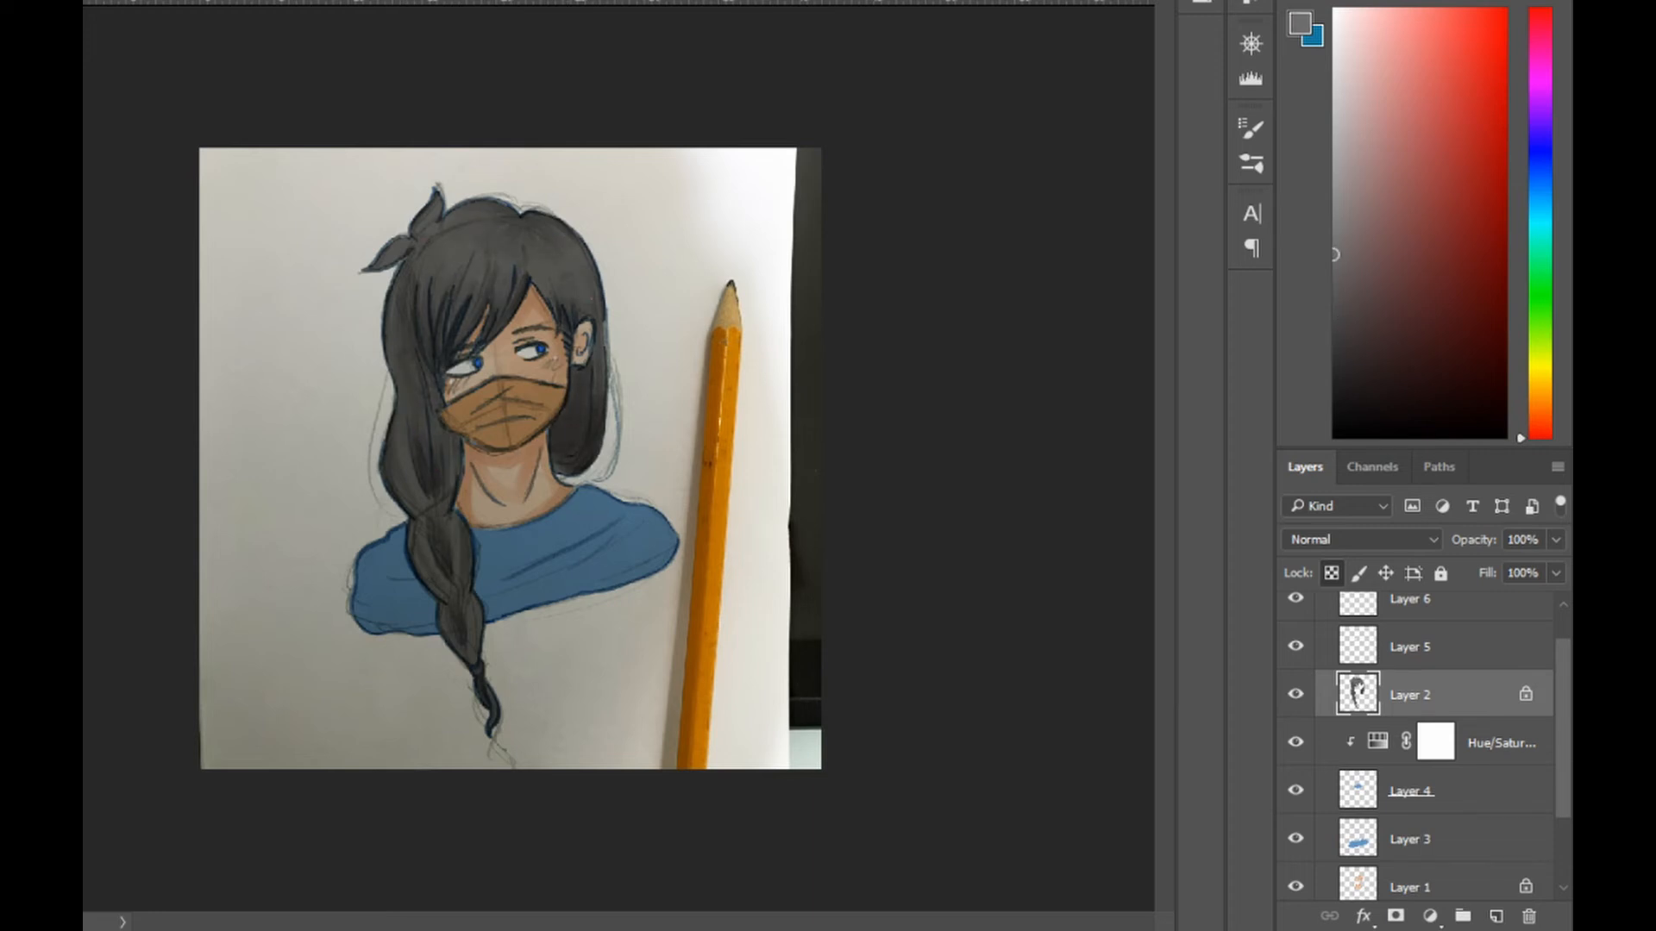
pyautogui.click(1334, 207)
pyautogui.moveTo(410, 262)
pyautogui.mouseDown()
pyautogui.moveTo(411, 280)
pyautogui.moveTo(466, 302)
pyautogui.mouseUp()
pyautogui.click(1334, 178)
pyautogui.moveTo(474, 285); pyautogui.dragTo(586, 311)
pyautogui.moveTo(586, 258); pyautogui.dragTo(595, 289)
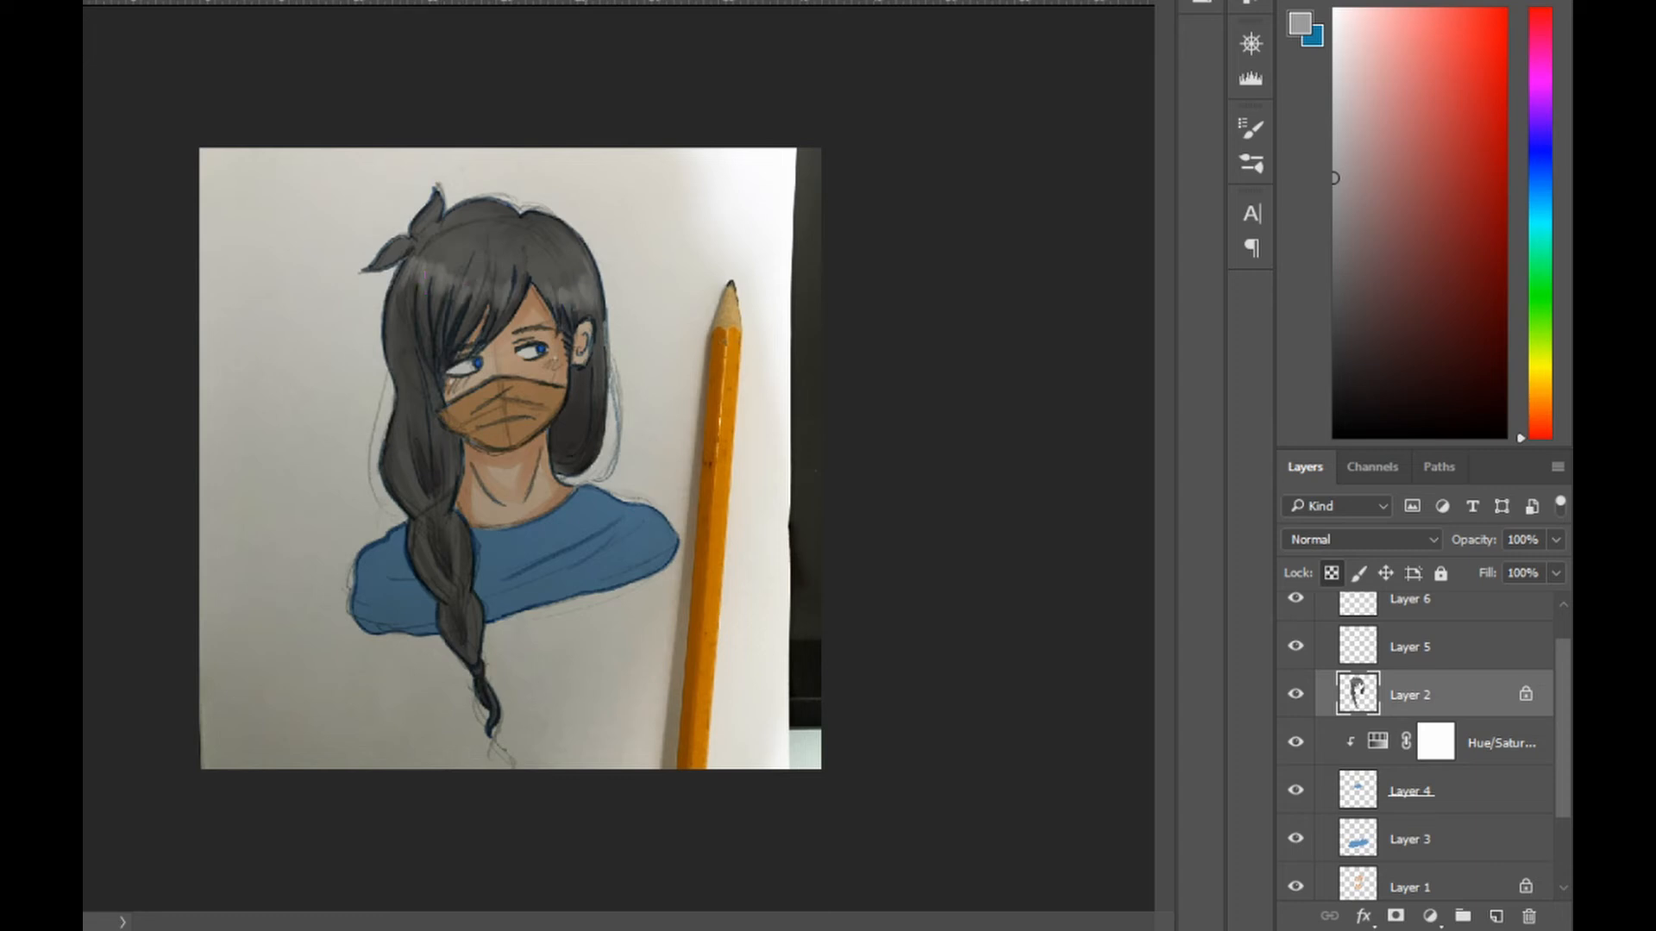
pyautogui.moveTo(414, 249); pyautogui.dragTo(393, 319)
pyautogui.moveTo(596, 304); pyautogui.dragTo(597, 326)
# Undo the light gray highlight strokes on the hair.
pyautogui.hotkey('ctrl', 'z')
pyautogui.hotkey('ctrl', 'z')
pyautogui.hotkey('ctrl', 'z')
pyautogui.hotkey('ctrl', 'z')
pyautogui.hotkey('ctrl', 'z')
pyautogui.hotkey('ctrl', 'z')
pyautogui.hotkey('ctrl', 'z')
# Paint near-black shadows along the hair beside the face, the outer side hair and the braid folds.
pyautogui.click(1334, 371)
pyautogui.moveTo(413, 260); pyautogui.dragTo(407, 283)
pyautogui.moveTo(458, 338)
pyautogui.mouseDown()
pyautogui.moveTo(433, 355)
pyautogui.moveTo(442, 407)
pyautogui.mouseUp()
pyautogui.moveTo(454, 429); pyautogui.dragTo(446, 485)
pyautogui.moveTo(552, 432); pyautogui.dragTo(565, 458)
pyautogui.moveTo(452, 532)
pyautogui.mouseDown()
pyautogui.moveTo(454, 570)
pyautogui.moveTo(414, 590)
pyautogui.mouseUp()
pyautogui.moveTo(470, 596); pyautogui.dragTo(477, 645)
pyautogui.moveTo(406, 302); pyautogui.dragTo(388, 506)
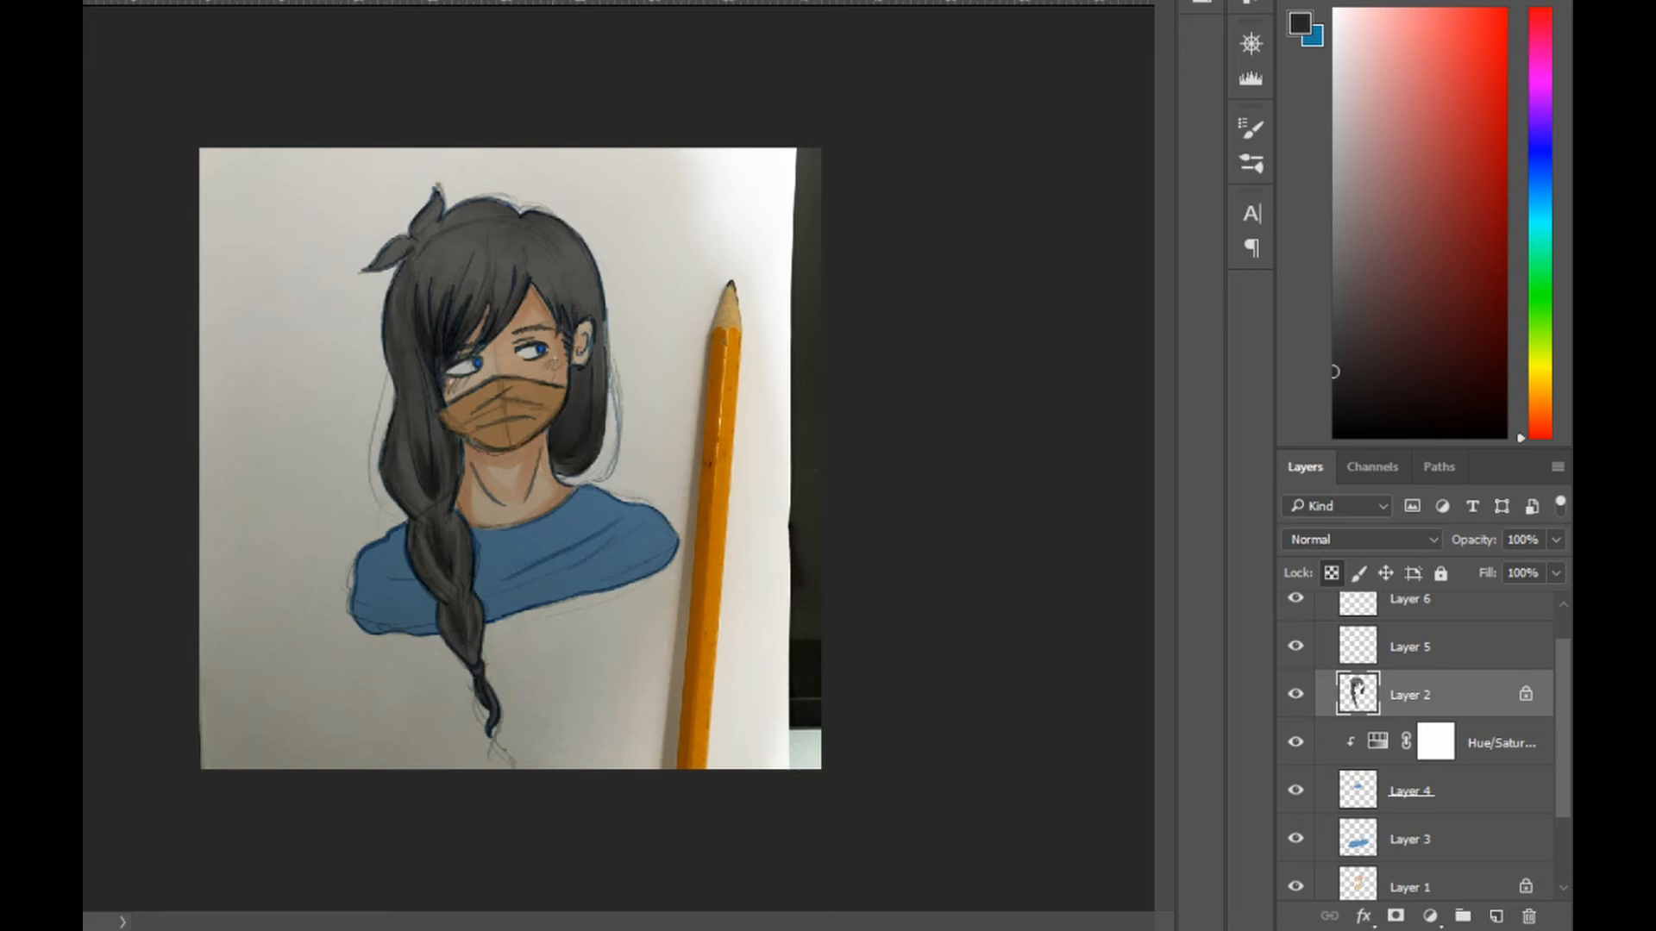
# Blend the shadows in the bangs, the hair beside the neck and the upper braid with sampled grays.
pyautogui.keyDown('alt'); pyautogui.click(420, 289); pyautogui.keyUp('alt')
pyautogui.moveTo(424, 296)
pyautogui.mouseDown()
pyautogui.moveTo(419, 332)
pyautogui.moveTo(437, 351)
pyautogui.mouseUp()
pyautogui.moveTo(466, 325); pyautogui.dragTo(455, 346)
pyautogui.keyDown('alt'); pyautogui.click(580, 410); pyautogui.keyUp('alt')
pyautogui.moveTo(552, 427)
pyautogui.mouseDown()
pyautogui.moveTo(583, 446)
pyautogui.moveTo(560, 454)
pyautogui.mouseUp()
pyautogui.keyDown('alt'); pyautogui.click(434, 448); pyautogui.keyUp('alt')
pyautogui.keyDown('alt'); pyautogui.click(571, 382); pyautogui.keyUp('alt')
pyautogui.keyDown('alt'); pyautogui.click(576, 413); pyautogui.keyUp('alt')
pyautogui.moveTo(442, 518); pyautogui.dragTo(454, 567)
pyautogui.keyDown('alt'); pyautogui.click(443, 537); pyautogui.keyUp('alt')
# Blend the long side hair down into the braid with sampled dark grays.
pyautogui.keyDown('alt'); pyautogui.click(414, 379); pyautogui.keyUp('alt')
pyautogui.moveTo(414, 364)
pyautogui.mouseDown()
pyautogui.moveTo(410, 467)
pyautogui.moveTo(464, 535)
pyautogui.mouseUp()
pyautogui.keyDown('alt'); pyautogui.click(448, 527); pyautogui.keyUp('alt')
pyautogui.moveTo(398, 407); pyautogui.dragTo(400, 474)
pyautogui.keyDown('alt'); pyautogui.click(449, 539); pyautogui.keyUp('alt')
pyautogui.keyDown('alt'); pyautogui.click(407, 380); pyautogui.keyUp('alt')
pyautogui.moveTo(409, 295); pyautogui.dragTo(397, 494)
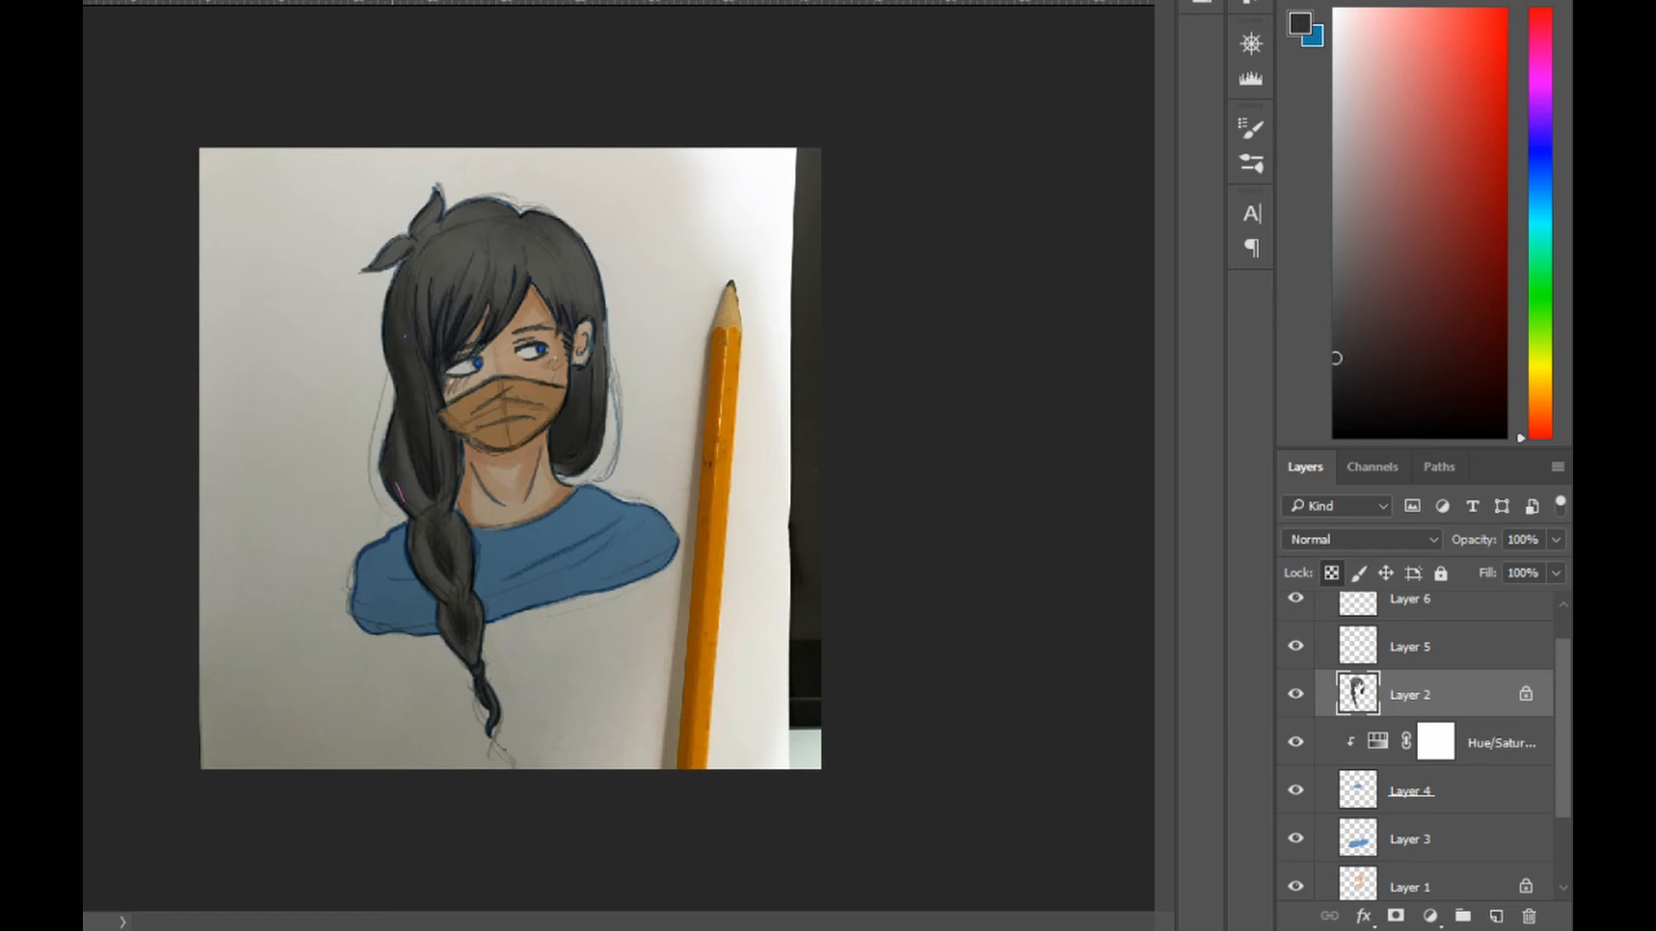
# Smooth the lower hair shading on both sides of the face with sampled grays.
pyautogui.keyDown('alt'); pyautogui.click(405, 449); pyautogui.keyUp('alt')
pyautogui.moveTo(402, 425); pyautogui.dragTo(407, 466)
pyautogui.keyDown('alt'); pyautogui.click(420, 433); pyautogui.keyUp('alt')
pyautogui.moveTo(583, 369); pyautogui.dragTo(562, 471)
pyautogui.keyDown('alt'); pyautogui.click(596, 412); pyautogui.keyUp('alt')
# Shade the top of the head along the crown with a gray sampled from the hair.
pyautogui.keyDown('alt'); pyautogui.click(483, 225); pyautogui.keyUp('alt')
pyautogui.moveTo(473, 224); pyautogui.dragTo(518, 207)
pyautogui.moveTo(493, 217)
pyautogui.mouseDown()
pyautogui.moveTo(576, 246)
pyautogui.moveTo(554, 259)
pyautogui.mouseUp()
pyautogui.moveTo(550, 252); pyautogui.dragTo(578, 274)
pyautogui.keyDown('alt'); pyautogui.click(560, 259); pyautogui.keyUp('alt')
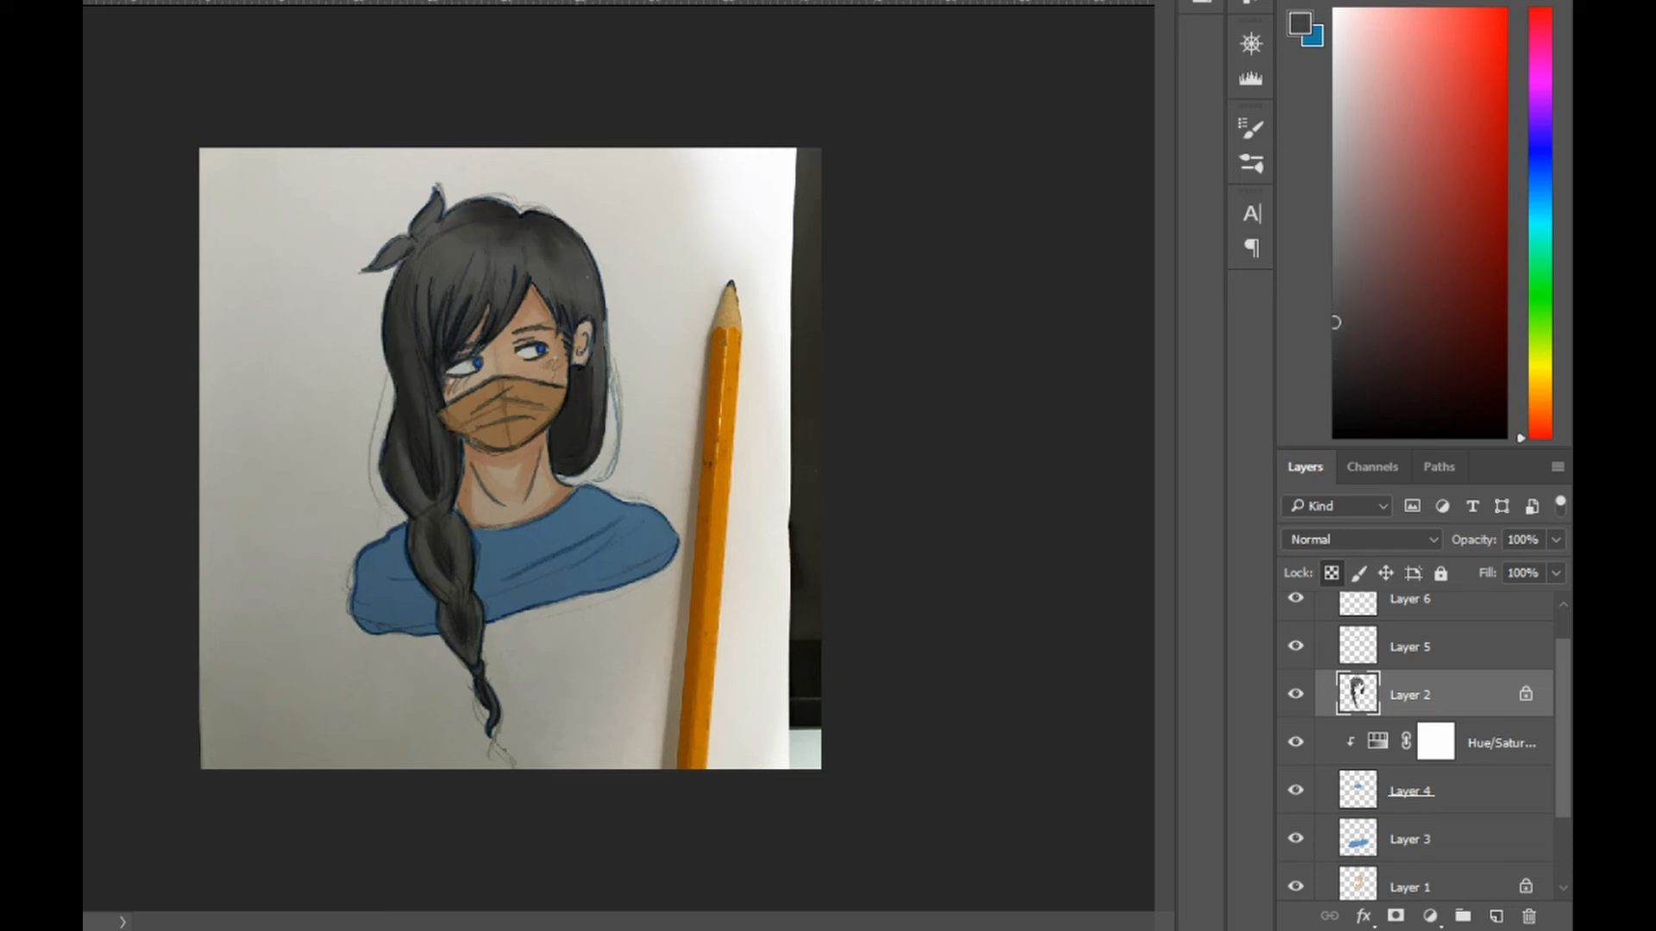
# Paint light gray highlights on the hair below the ribbon.
pyautogui.click(1334, 153)
pyautogui.moveTo(417, 263); pyautogui.dragTo(431, 285)
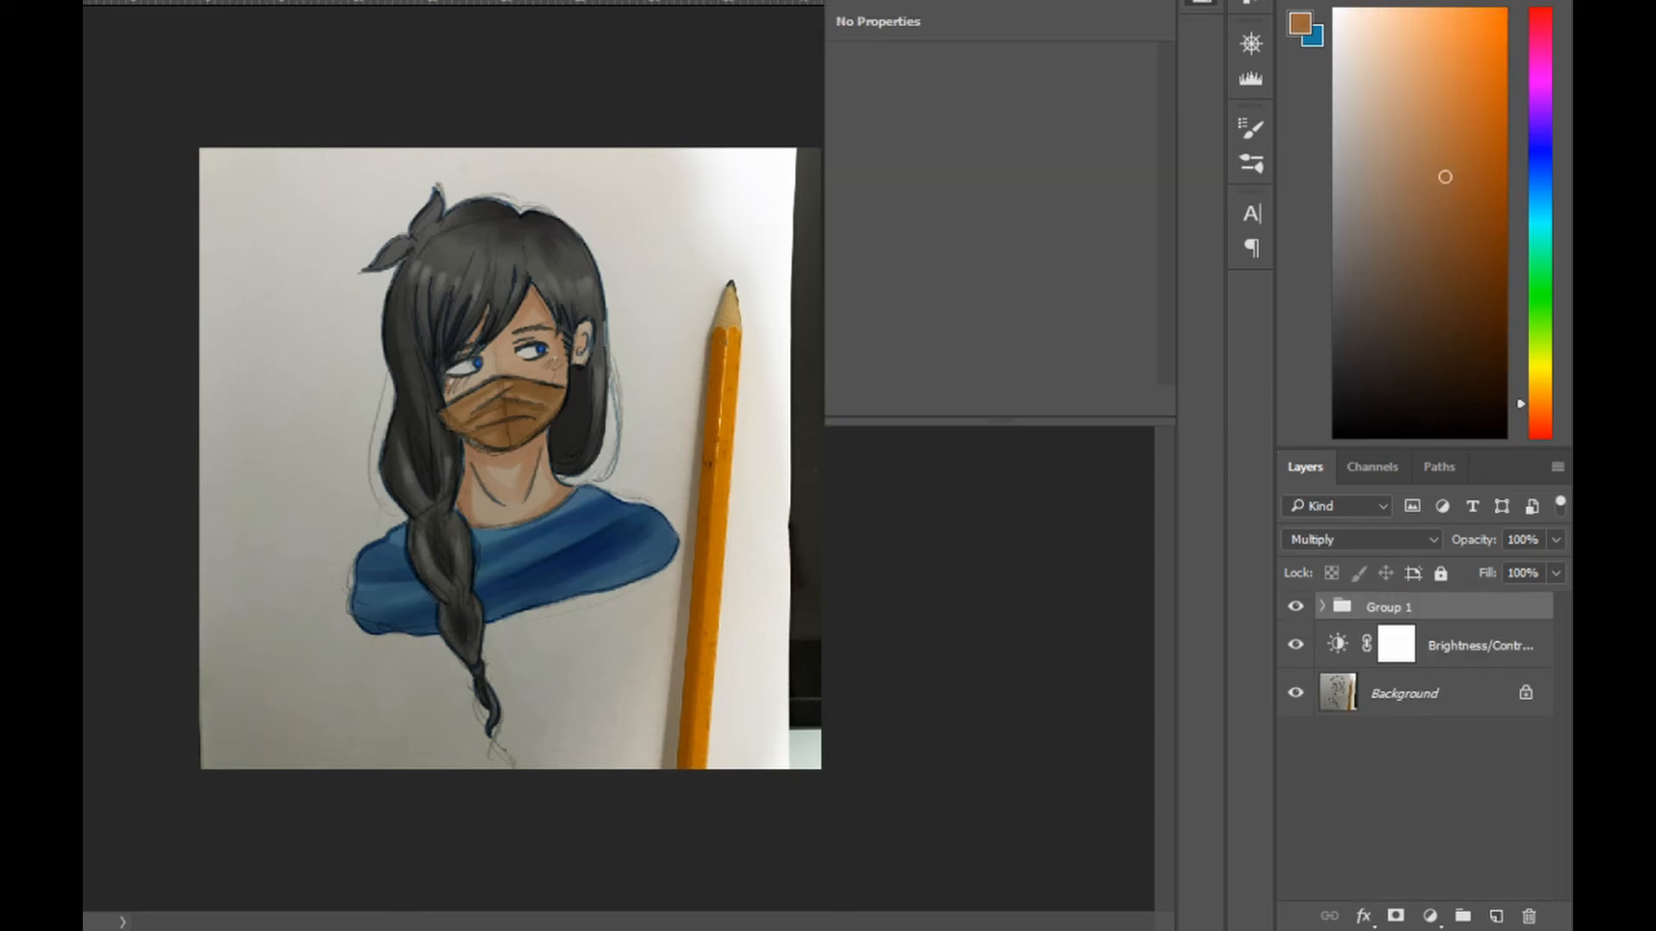
# Lower the opacity of Group 1 to 83%.
pyautogui.moveTo(1473, 540)
pyautogui.mouseDown()
pyautogui.moveTo(1439, 540)
pyautogui.moveTo(1485, 540)
pyautogui.mouseUp()
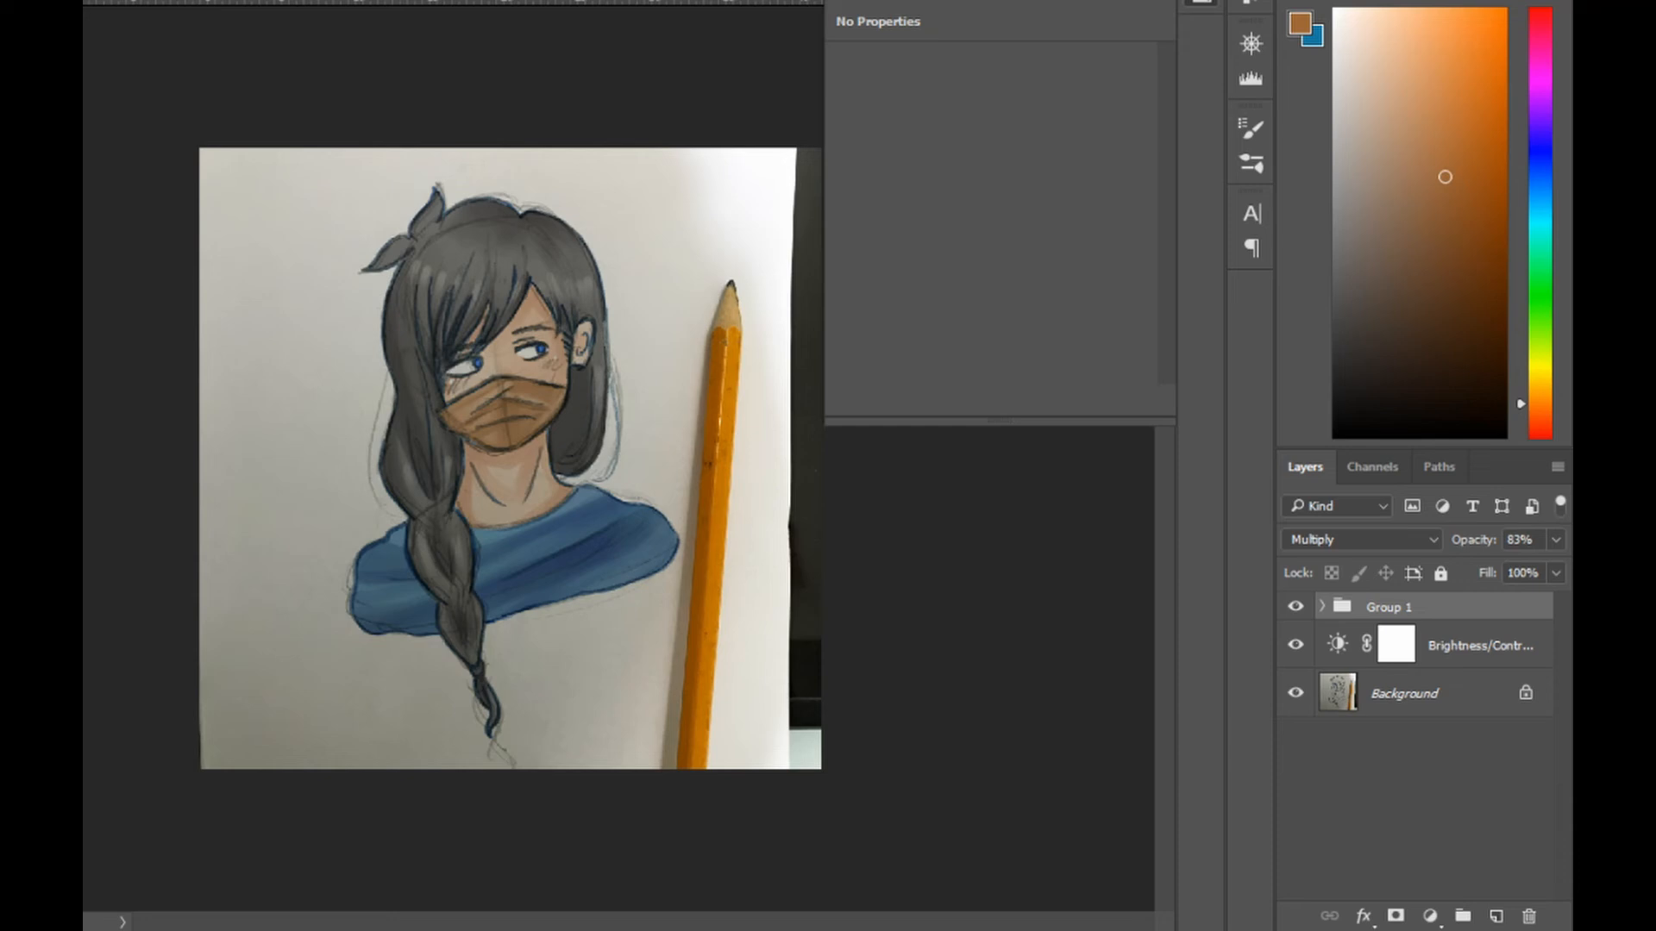
# Add a new layer directly above the Brightness/Contrast adjustment and choose a dark blue paint color.
pyautogui.click(1480, 646)
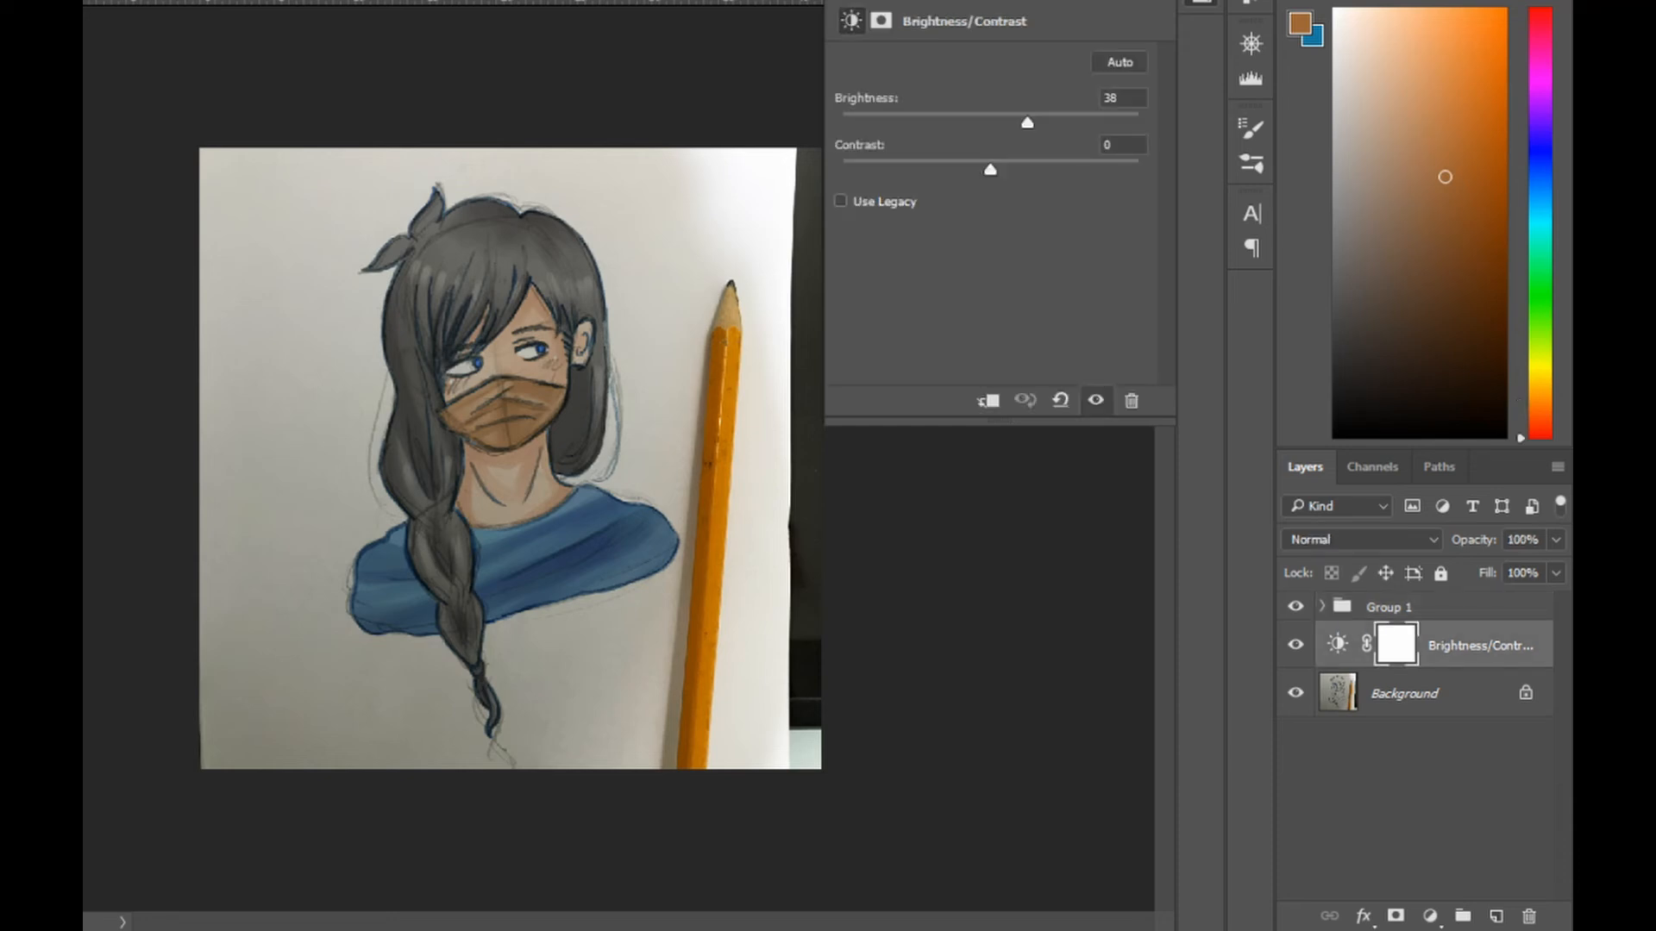
pyautogui.press('d')
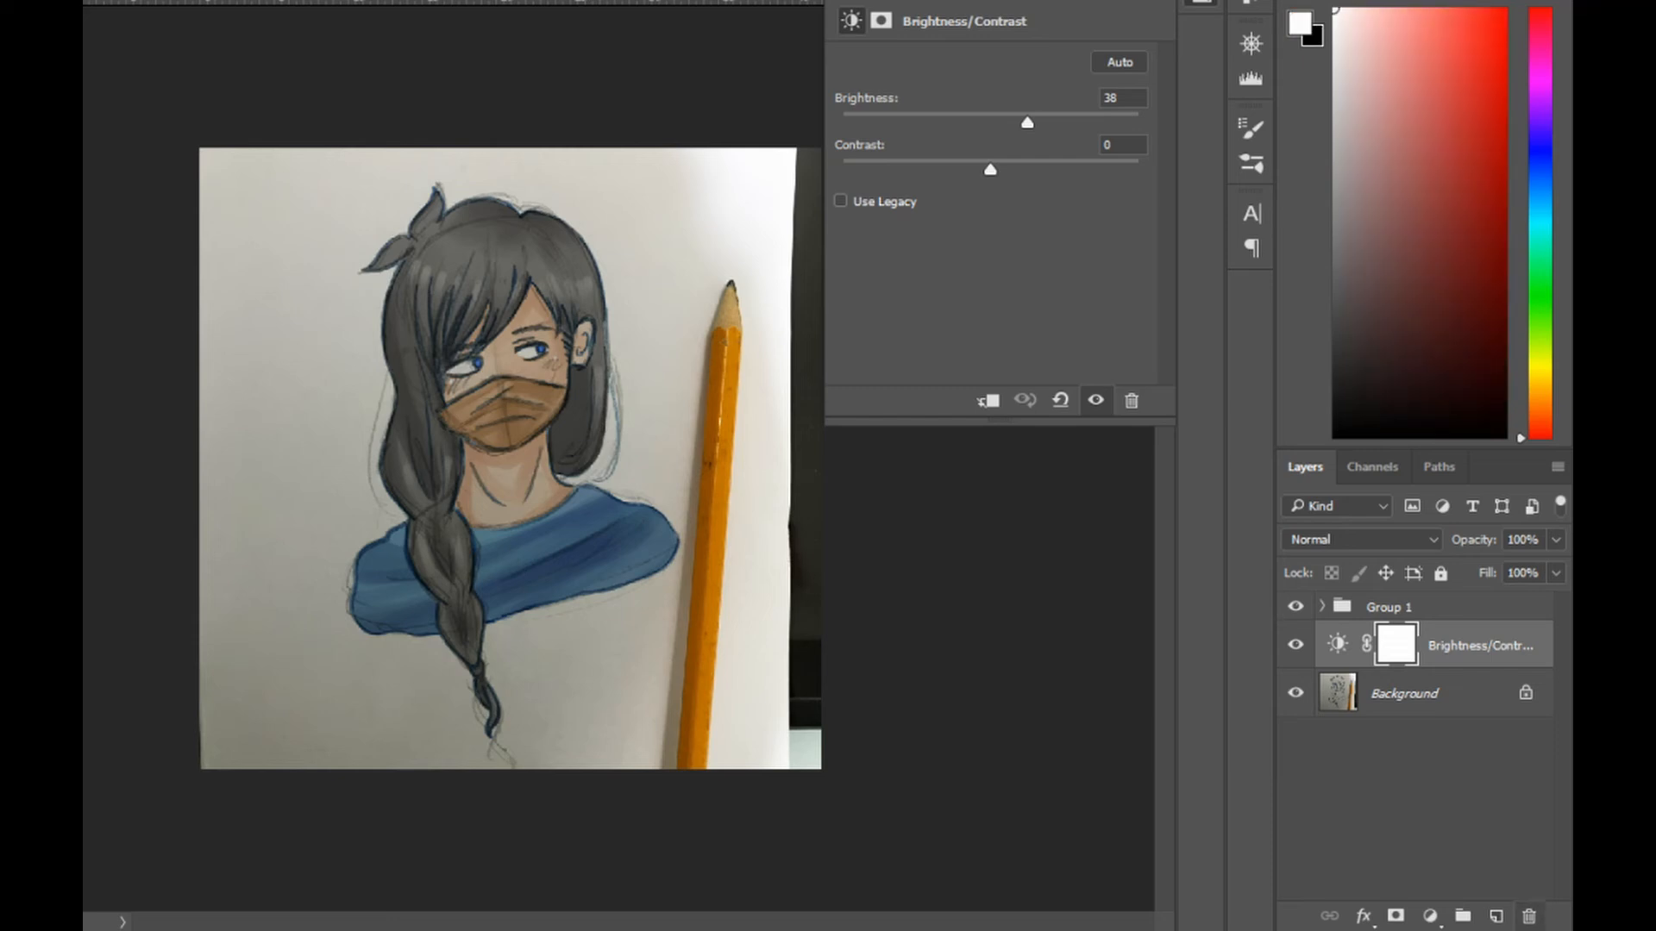
pyautogui.click(1496, 915)
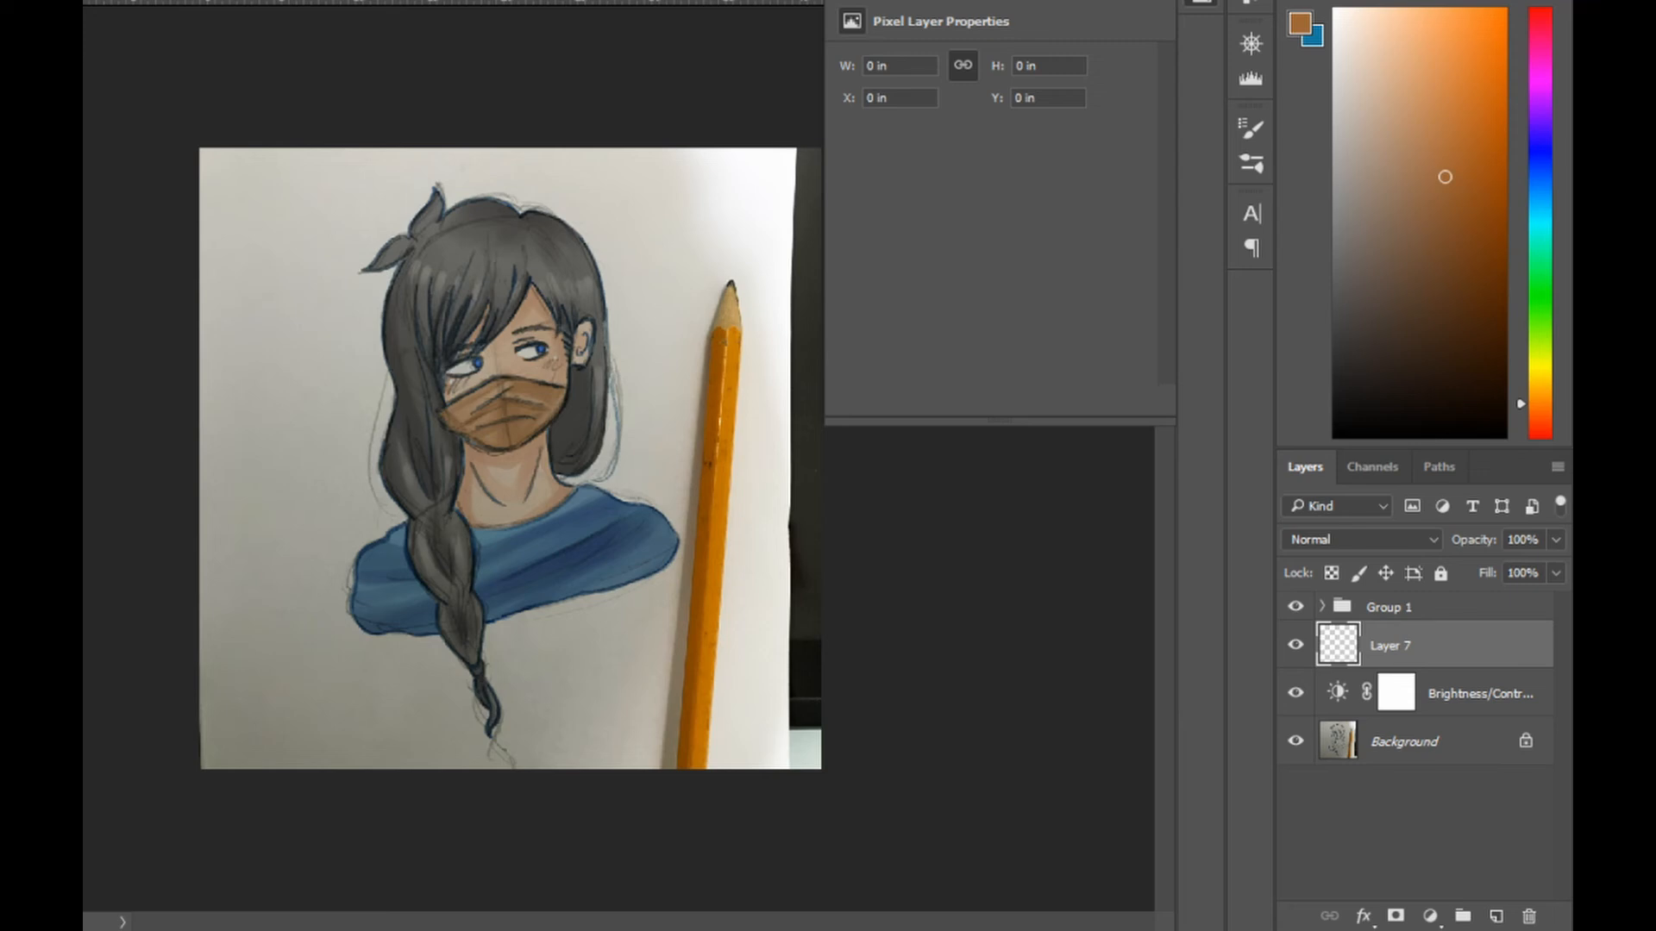
pyautogui.click(1539, 176)
pyautogui.moveTo(1461, 237); pyautogui.dragTo(1472, 280)
pyautogui.click(1484, 294)
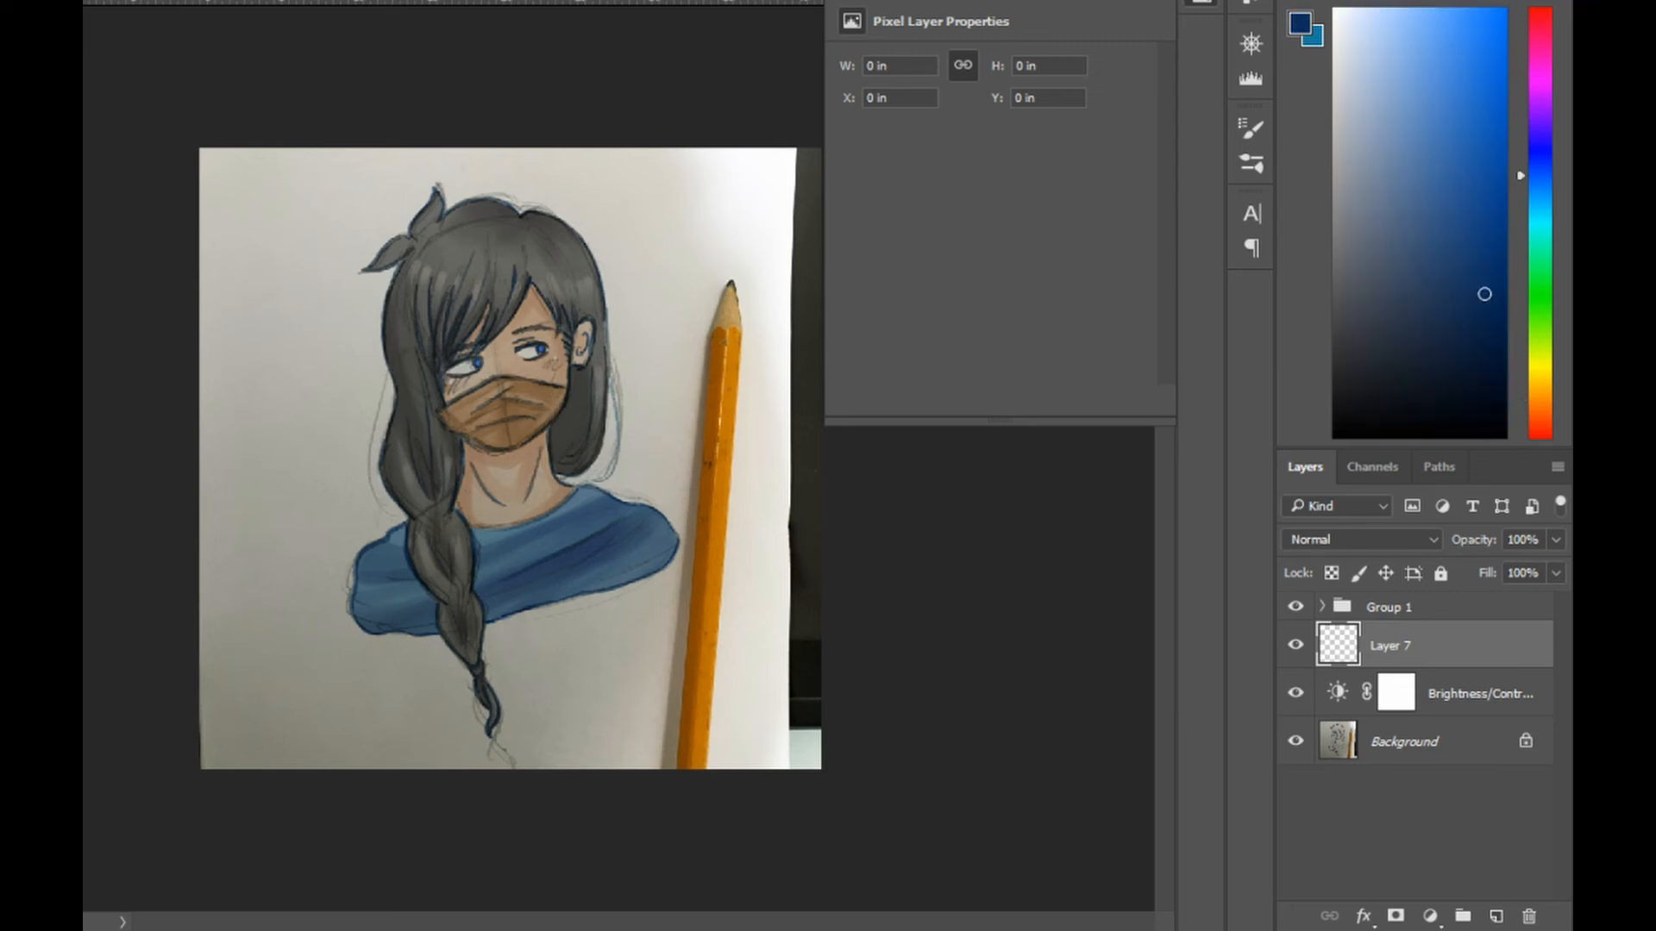
# Undo the blue trial stroke and move Layer 7 into Group 1, directly below Layer 1.
pyautogui.moveTo(448, 259); pyautogui.dragTo(353, 509)
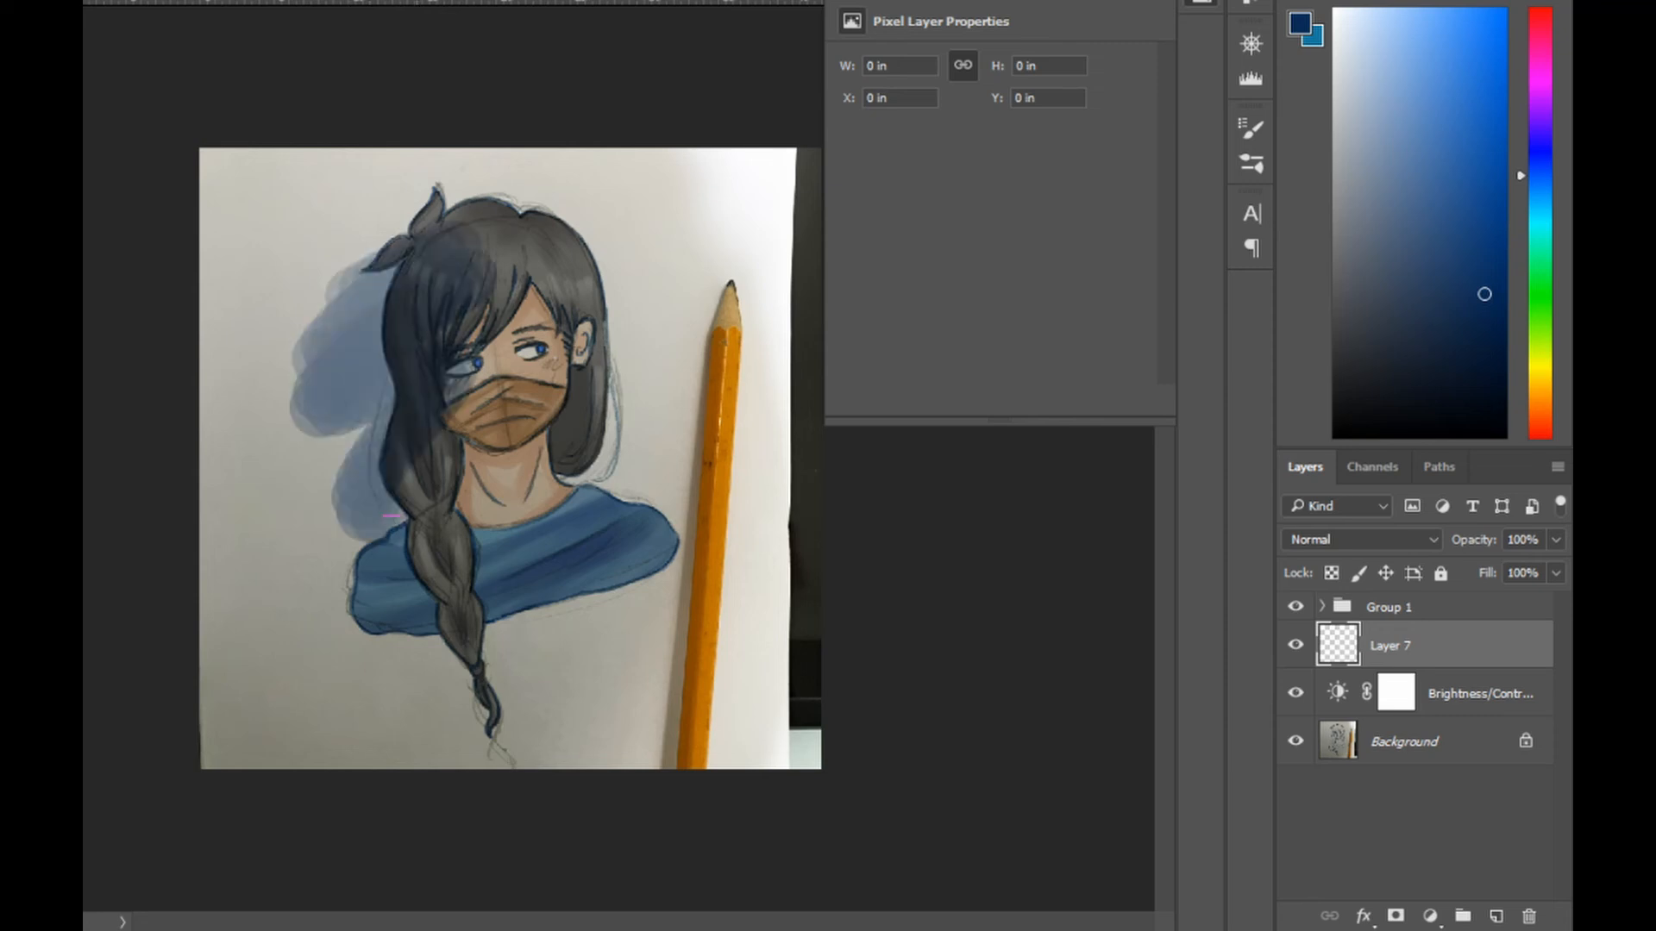
pyautogui.hotkey('ctrl', 'z')
pyautogui.click(1322, 607)
pyautogui.scroll(-5, 1414, 742)
pyautogui.moveTo(1390, 781); pyautogui.dragTo(1409, 755)
pyautogui.moveTo(371, 297); pyautogui.dragTo(564, 634)
pyautogui.hotkey('ctrl', 'alt', 'z')
pyautogui.hotkey('ctrl', 'alt', 'z')
# Switch to a fully hard round brush and choose a pale blue paint color.
pyautogui.rightClick(464, 519)
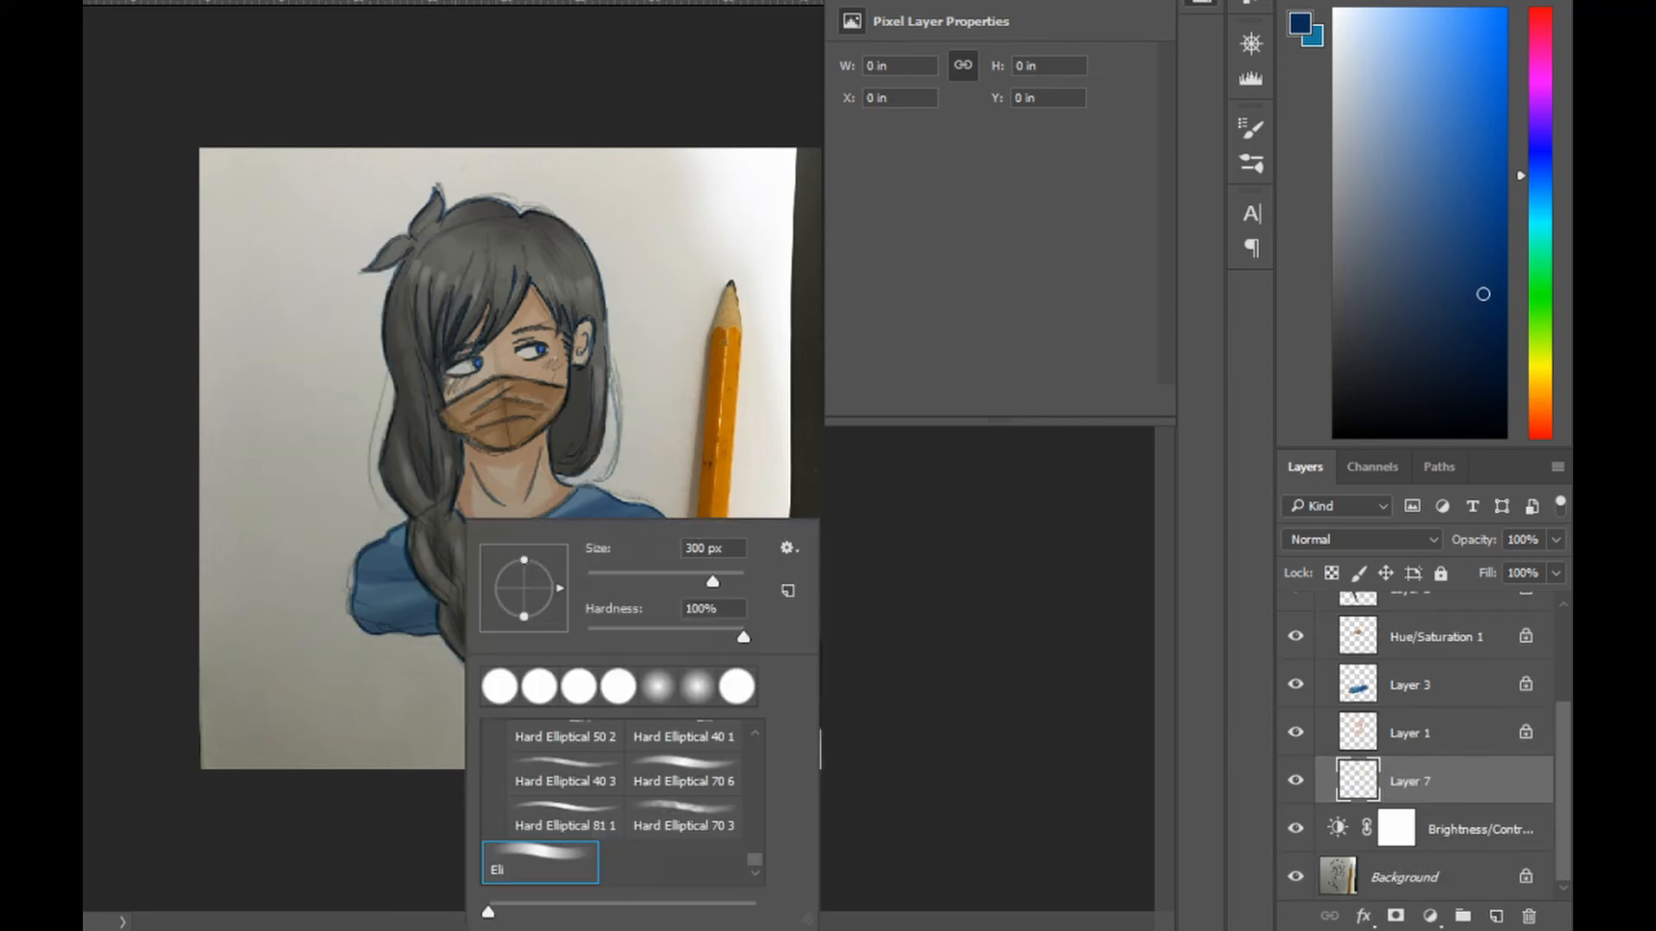
pyautogui.click(499, 687)
pyautogui.moveTo(534, 198)
pyautogui.mouseDown()
pyautogui.moveTo(371, 431)
pyautogui.moveTo(638, 406)
pyautogui.moveTo(385, 418)
pyautogui.moveTo(595, 220)
pyautogui.mouseUp()
pyautogui.hotkey('ctrl', 'z')
pyautogui.click(1372, 67)
# Stamp one large pale blue circle behind the girl on Layer 7, undoing the unwanted trial dabs.
pyautogui.hotkey('ctrl', 'z')
pyautogui.hotkey('ctrl', 'z')
pyautogui.click(385, 306)
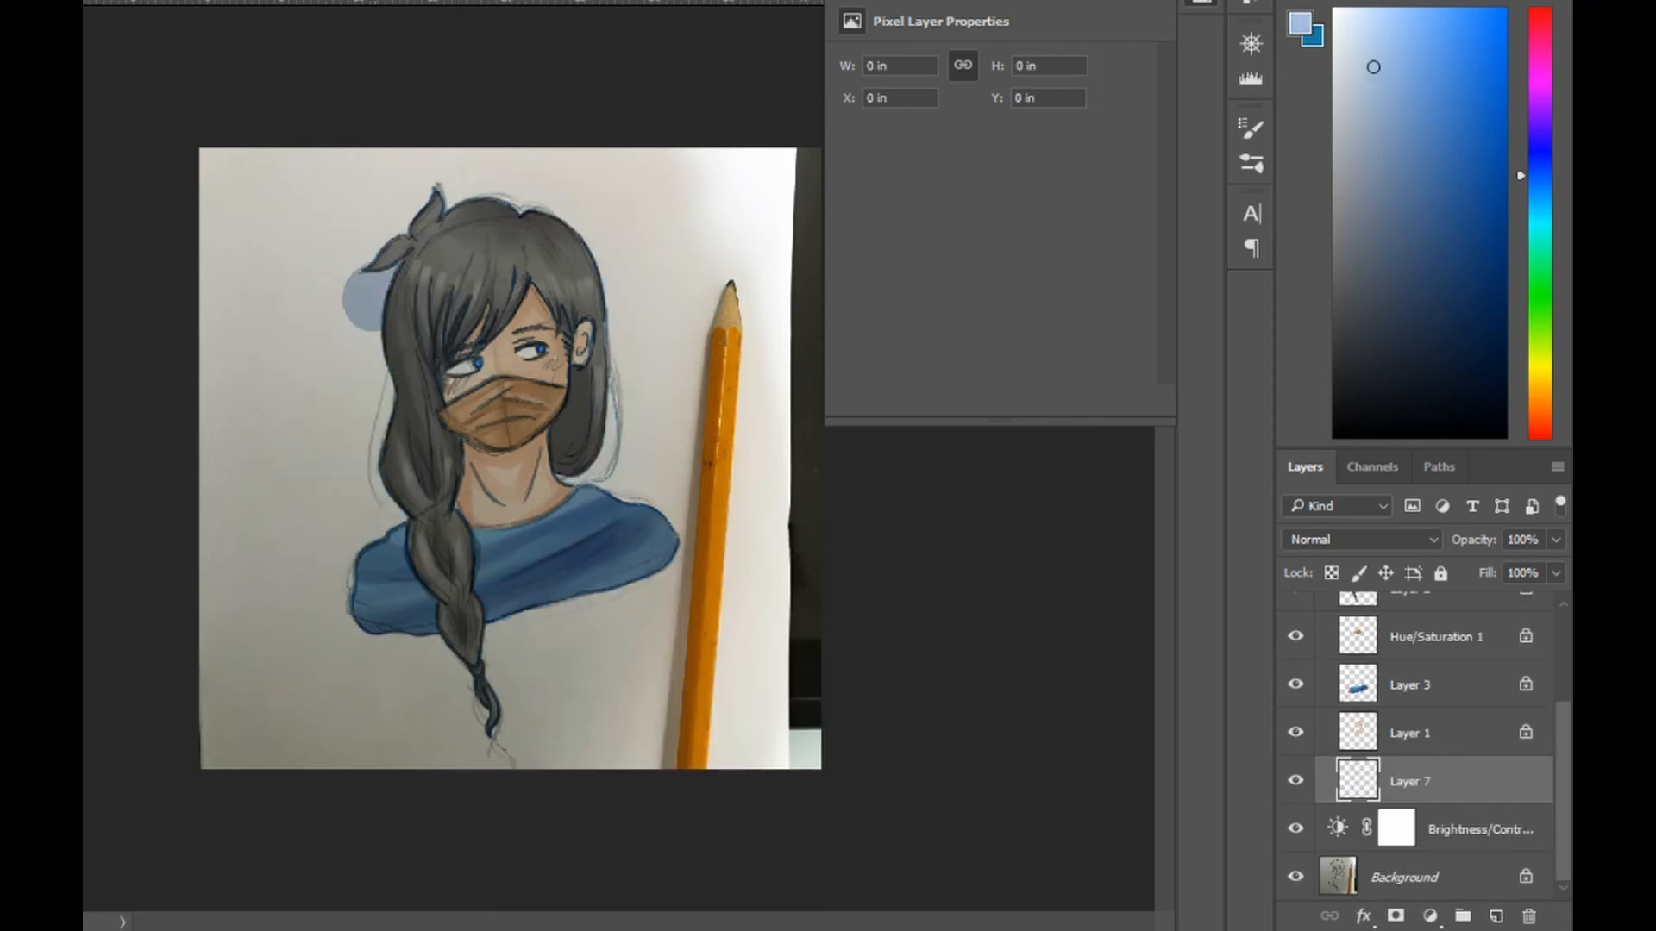
pyautogui.hotkey('ctrl', 'z')
pyautogui.moveTo(452, 392)
pyautogui.mouseDown()
pyautogui.moveTo(488, 371)
pyautogui.moveTo(466, 383)
pyautogui.mouseUp()
pyautogui.hotkey('ctrl', 'z')
pyautogui.click(470, 370)
# Position and resize the pale blue circle behind the head and shoulders to about 27.17 by 28.67 in.
pyautogui.press('v')
pyautogui.moveTo(361, 489); pyautogui.dragTo(361, 527)
pyautogui.moveTo(640, 470); pyautogui.dragTo(648, 471)
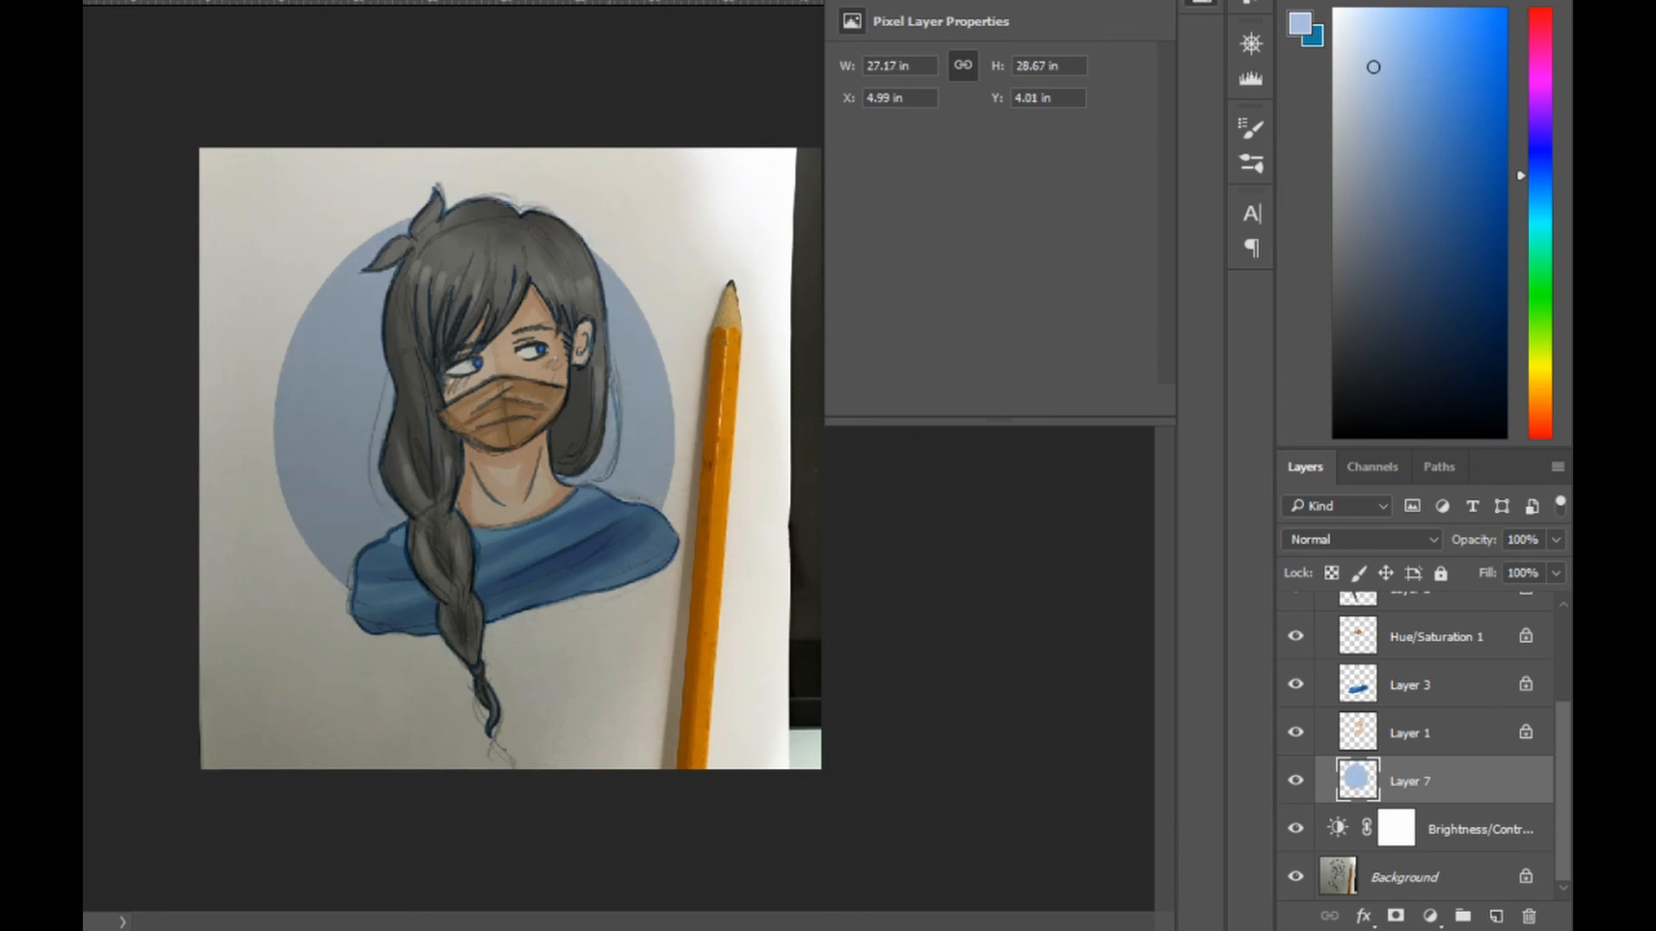
# Lower the opacity of Group 1 to 69%.
pyautogui.hotkey('ctrl', 'g')
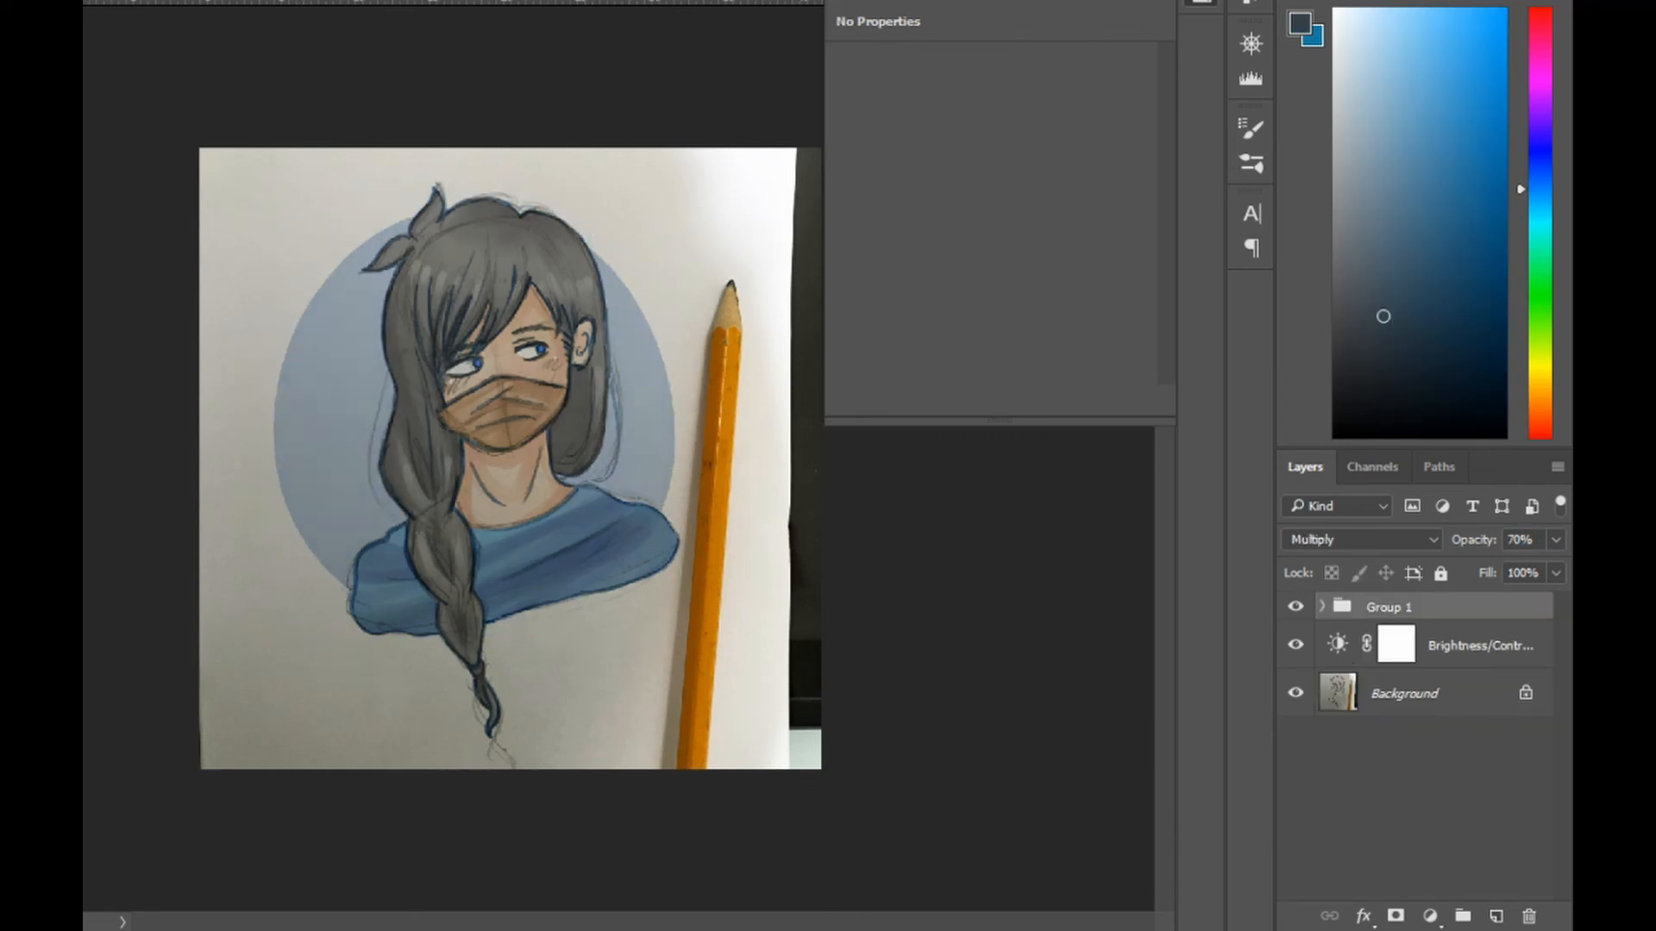
pyautogui.moveTo(1473, 539); pyautogui.dragTo(1472, 540)
# Add a Hue/Saturation adjustment above Group 1, clip it to the group, and raise its saturation.
pyautogui.click(1429, 915)
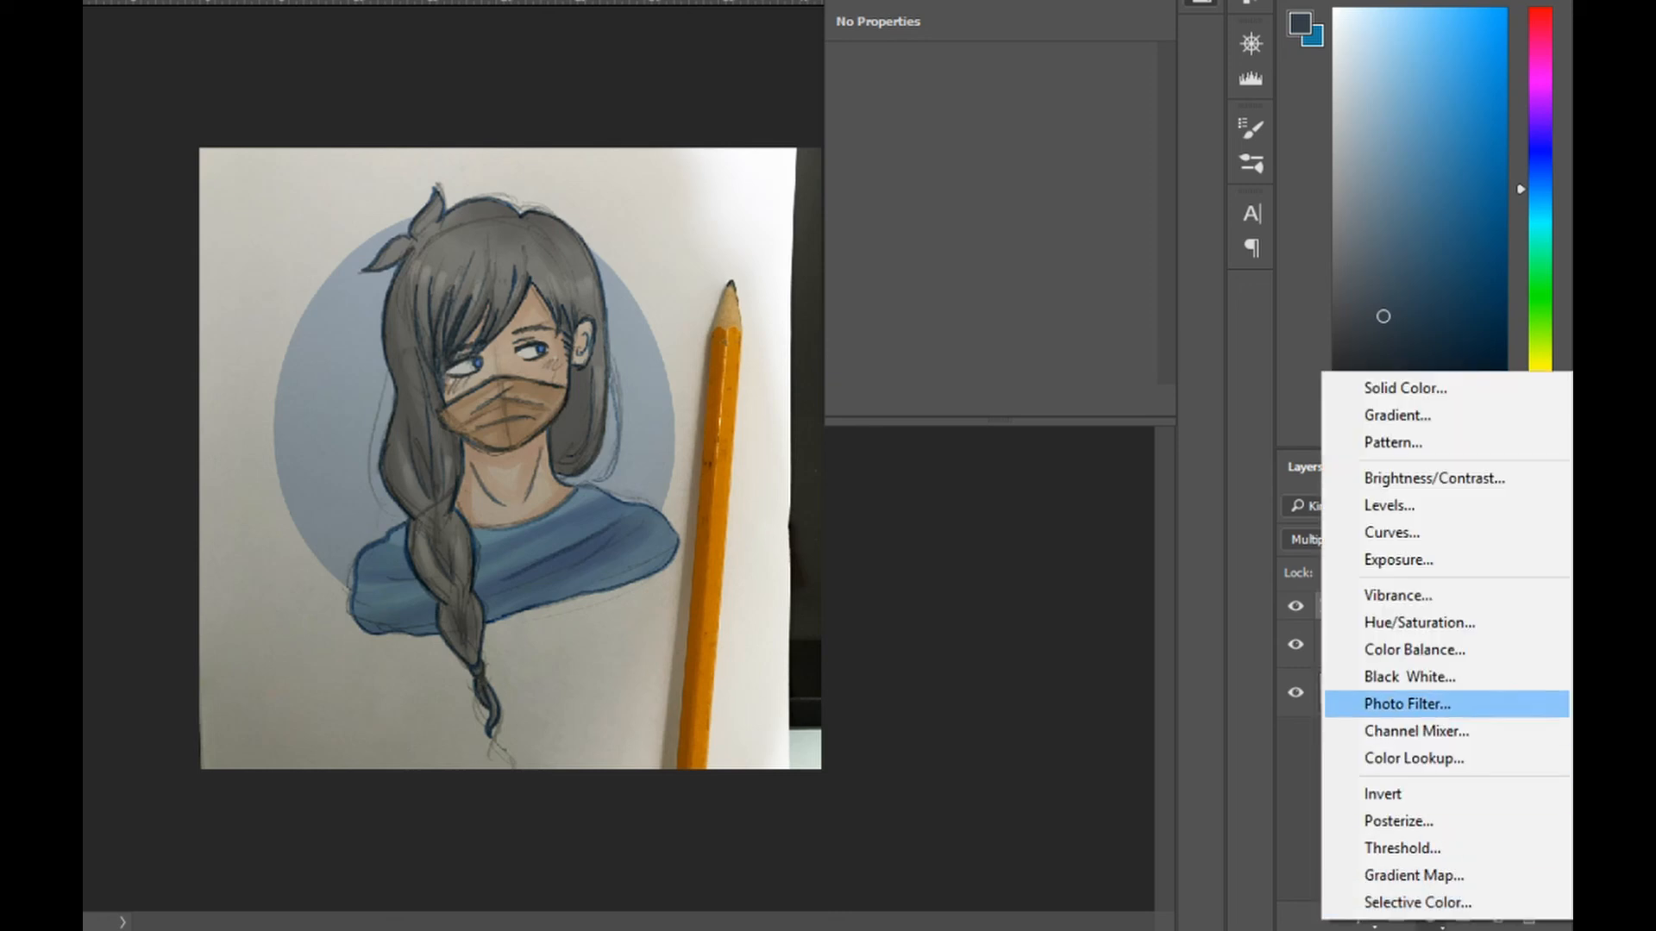
pyautogui.click(1419, 623)
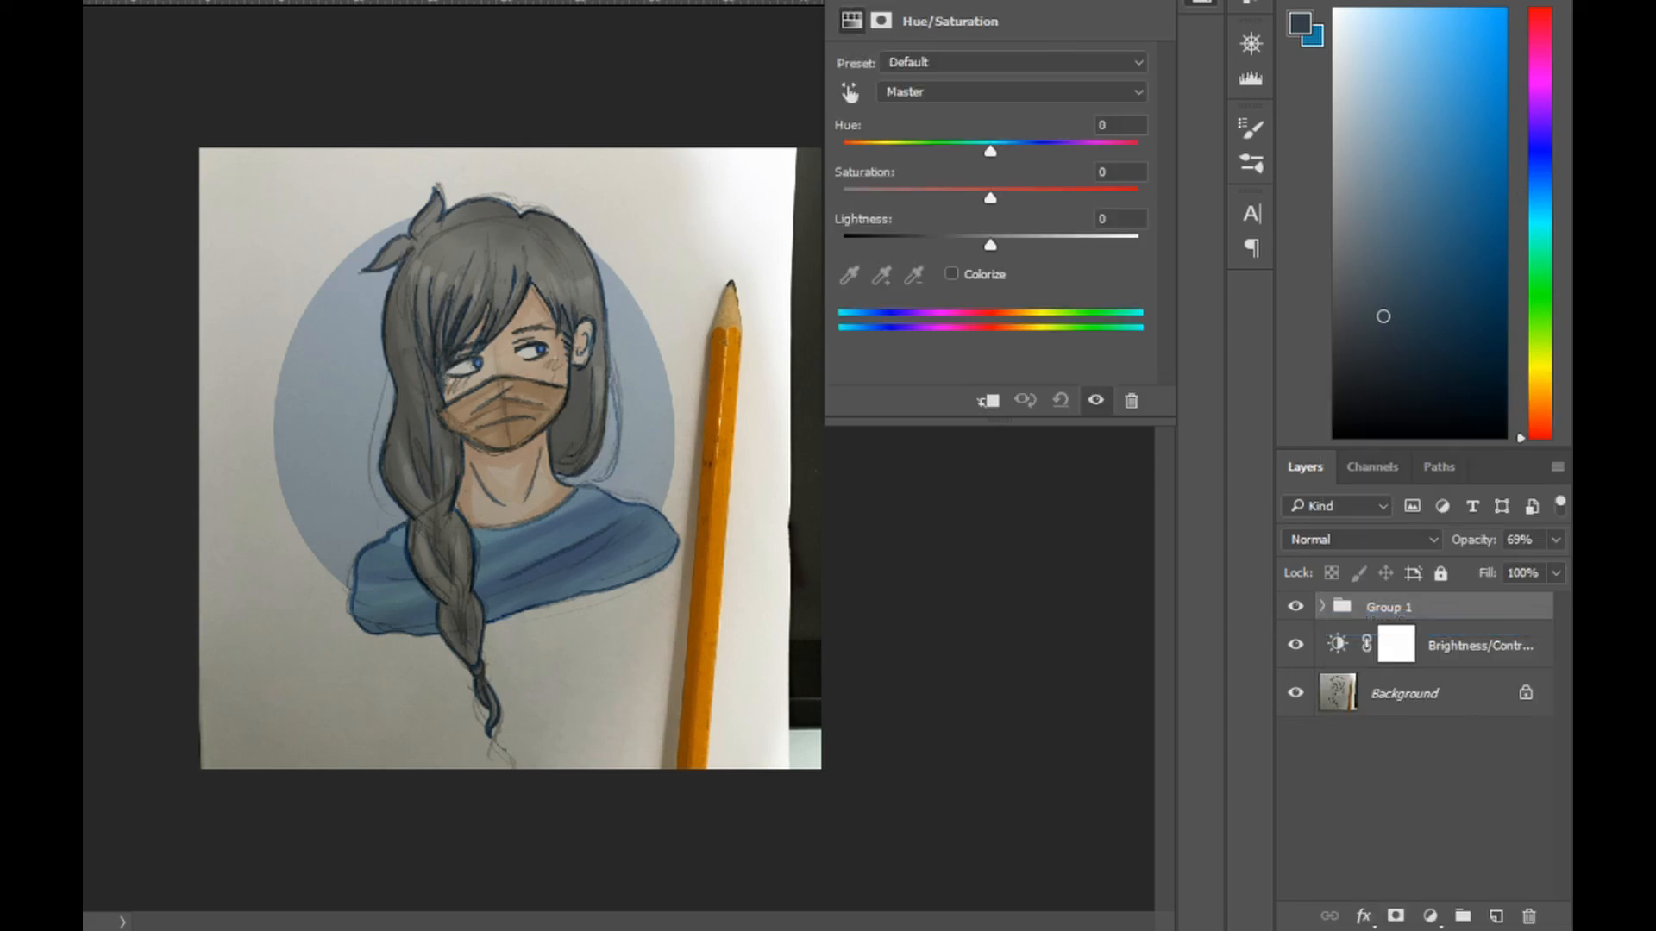
pyautogui.moveTo(990, 198); pyautogui.dragTo(1041, 198)
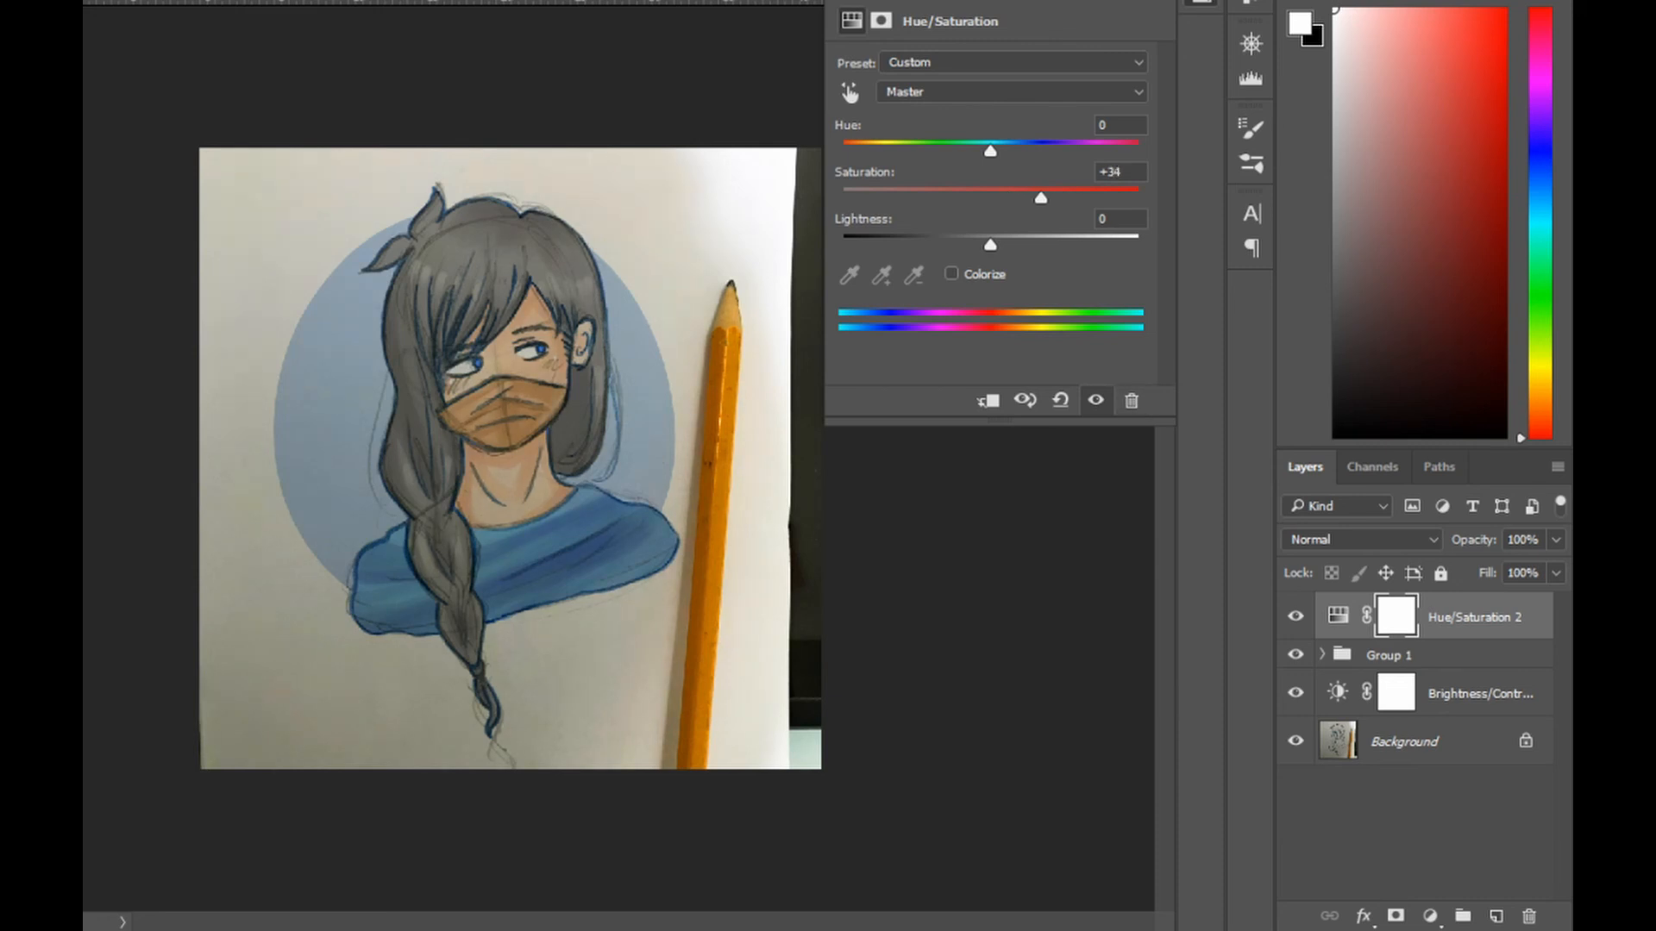
pyautogui.moveTo(1041, 199); pyautogui.dragTo(1017, 198)
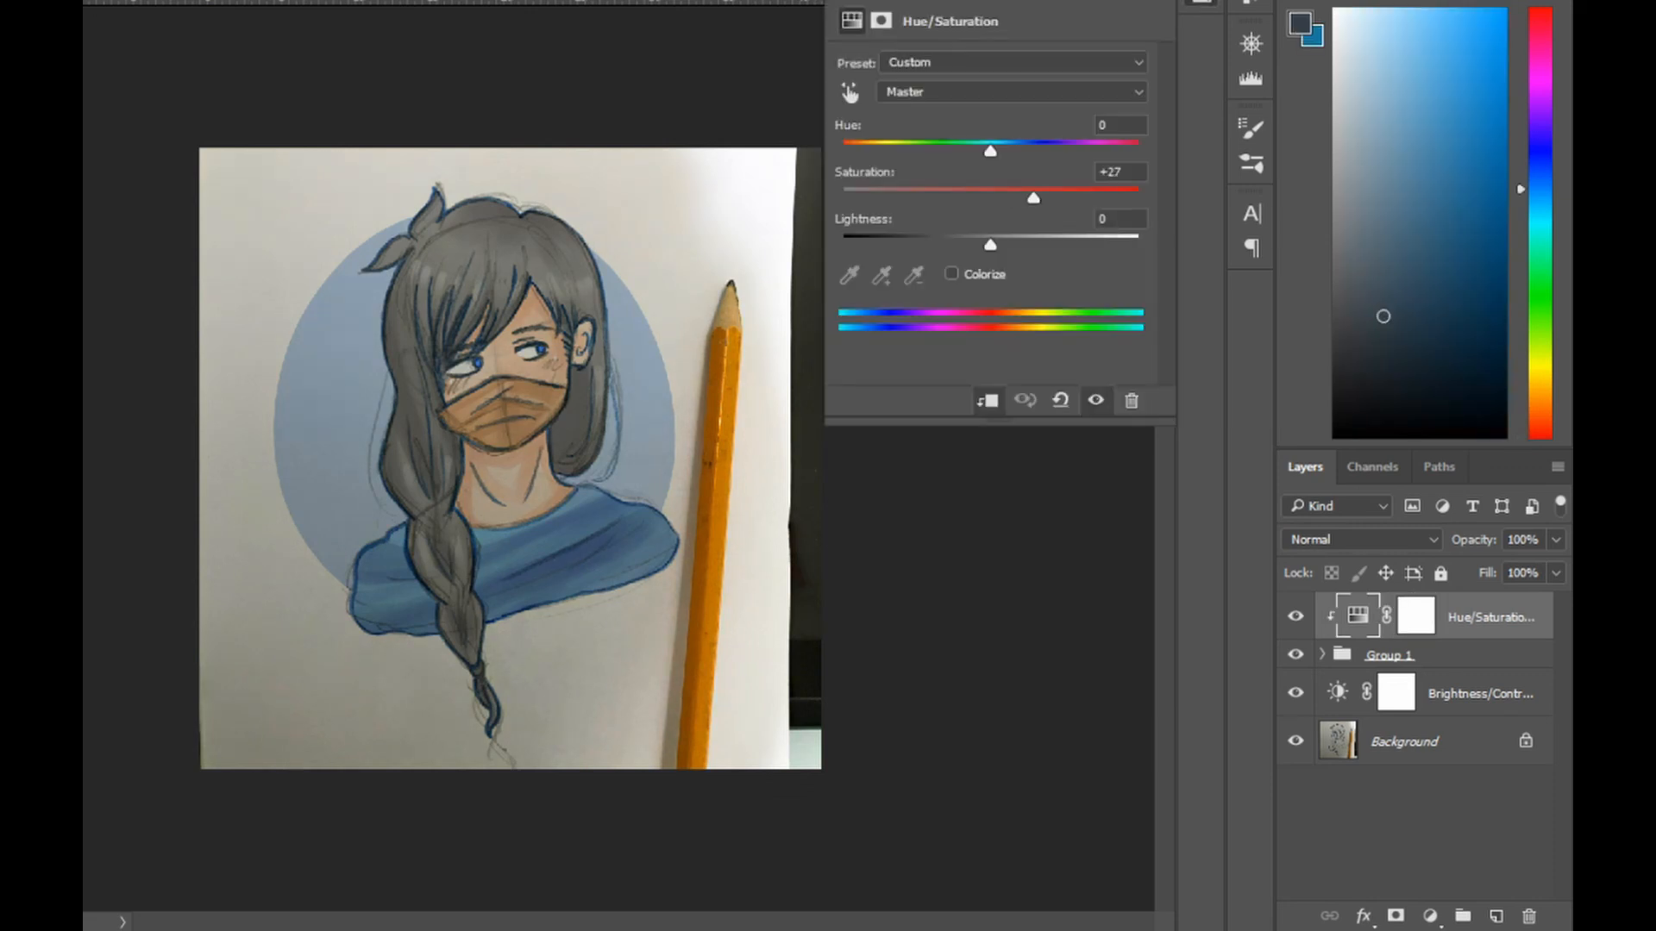
pyautogui.moveTo(1031, 199); pyautogui.dragTo(1083, 161)
# Add a Curves adjustment above the Hue/Saturation adjustment and bend its curve slightly.
pyautogui.click(1429, 916)
pyautogui.click(1392, 530)
pyautogui.moveTo(967, 281); pyautogui.dragTo(966, 287)
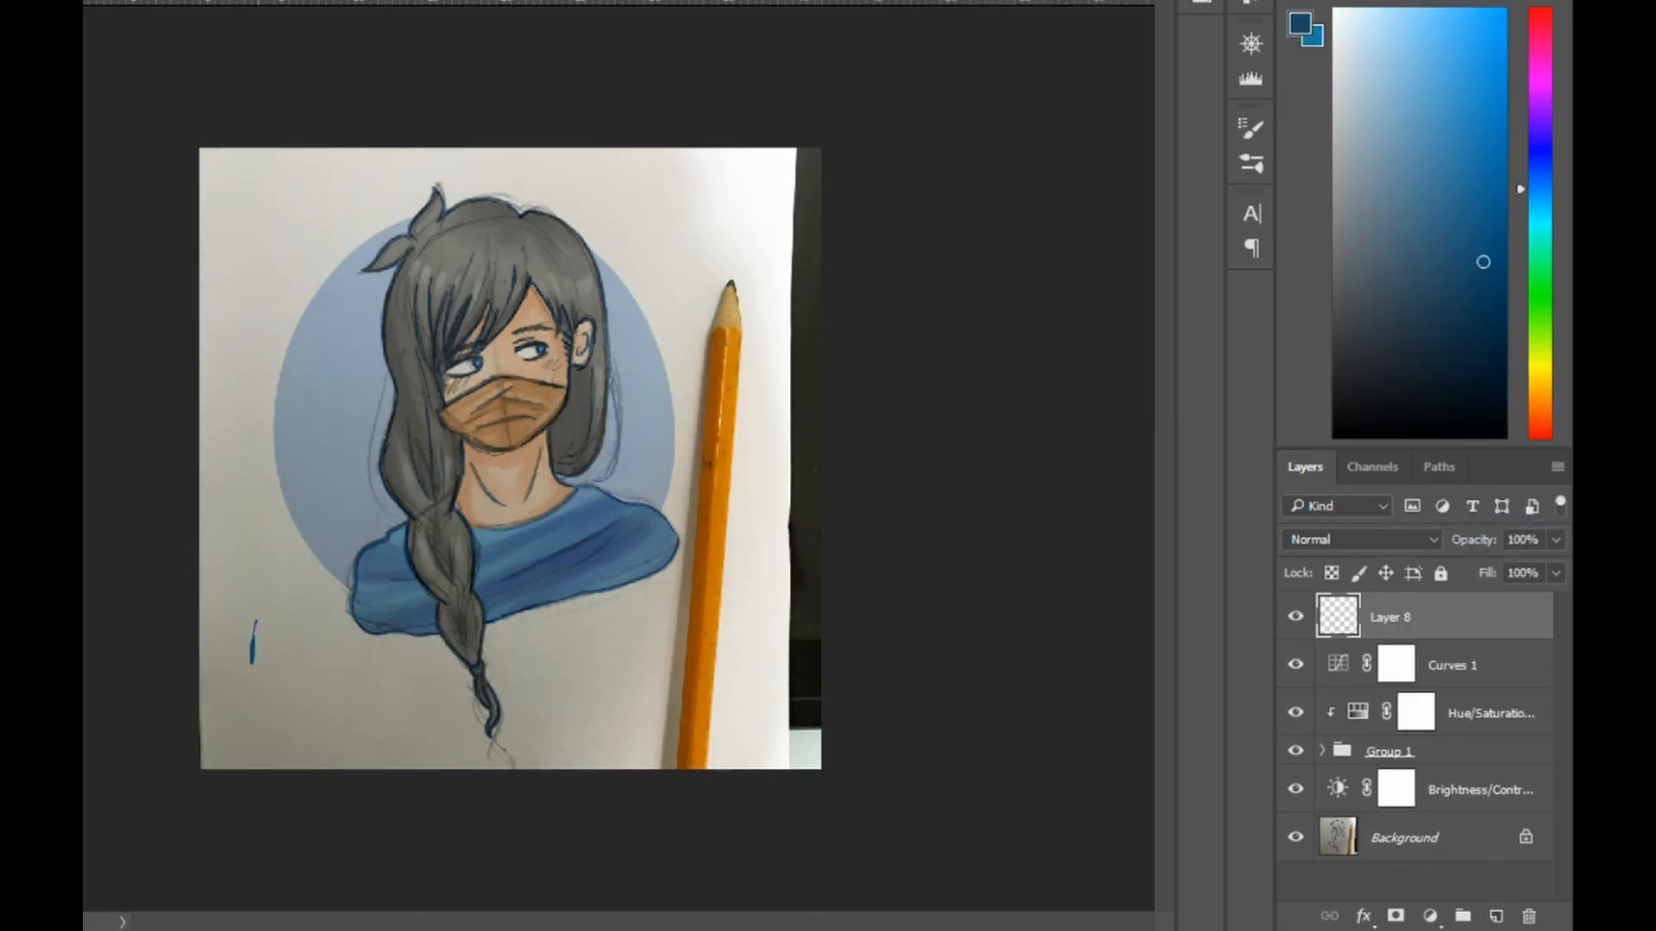
# Handwrite the artist's signature in dark blue on Layer 8, on the blank paper below the shirt.
pyautogui.hotkey('ctrl', 'z')
pyautogui.moveTo(250, 637)
pyautogui.mouseDown()
pyautogui.moveTo(236, 680)
pyautogui.moveTo(292, 677)
pyautogui.mouseUp()
pyautogui.moveTo(323, 661); pyautogui.dragTo(337, 681)
pyautogui.moveTo(358, 657); pyautogui.dragTo(391, 682)
# Set the signature layer to Multiply blending and lower its opacity to 68%.
pyautogui.click(1361, 540)
pyautogui.click(1305, 120)
pyautogui.moveTo(1473, 540); pyautogui.dragTo(1437, 540)
# Move the signature beneath the shirt beside the braid and scale it down to fit before the pencil.
pyautogui.press('v')
pyautogui.moveTo(313, 678); pyautogui.dragTo(590, 666)
pyautogui.hotkey('ctrl', 't')
pyautogui.moveTo(681, 716)
pyautogui.mouseDown()
pyautogui.moveTo(691, 690)
pyautogui.moveTo(622, 675)
pyautogui.moveTo(581, 635)
pyautogui.moveTo(657, 667)
pyautogui.mouseUp()
pyautogui.press('Return')
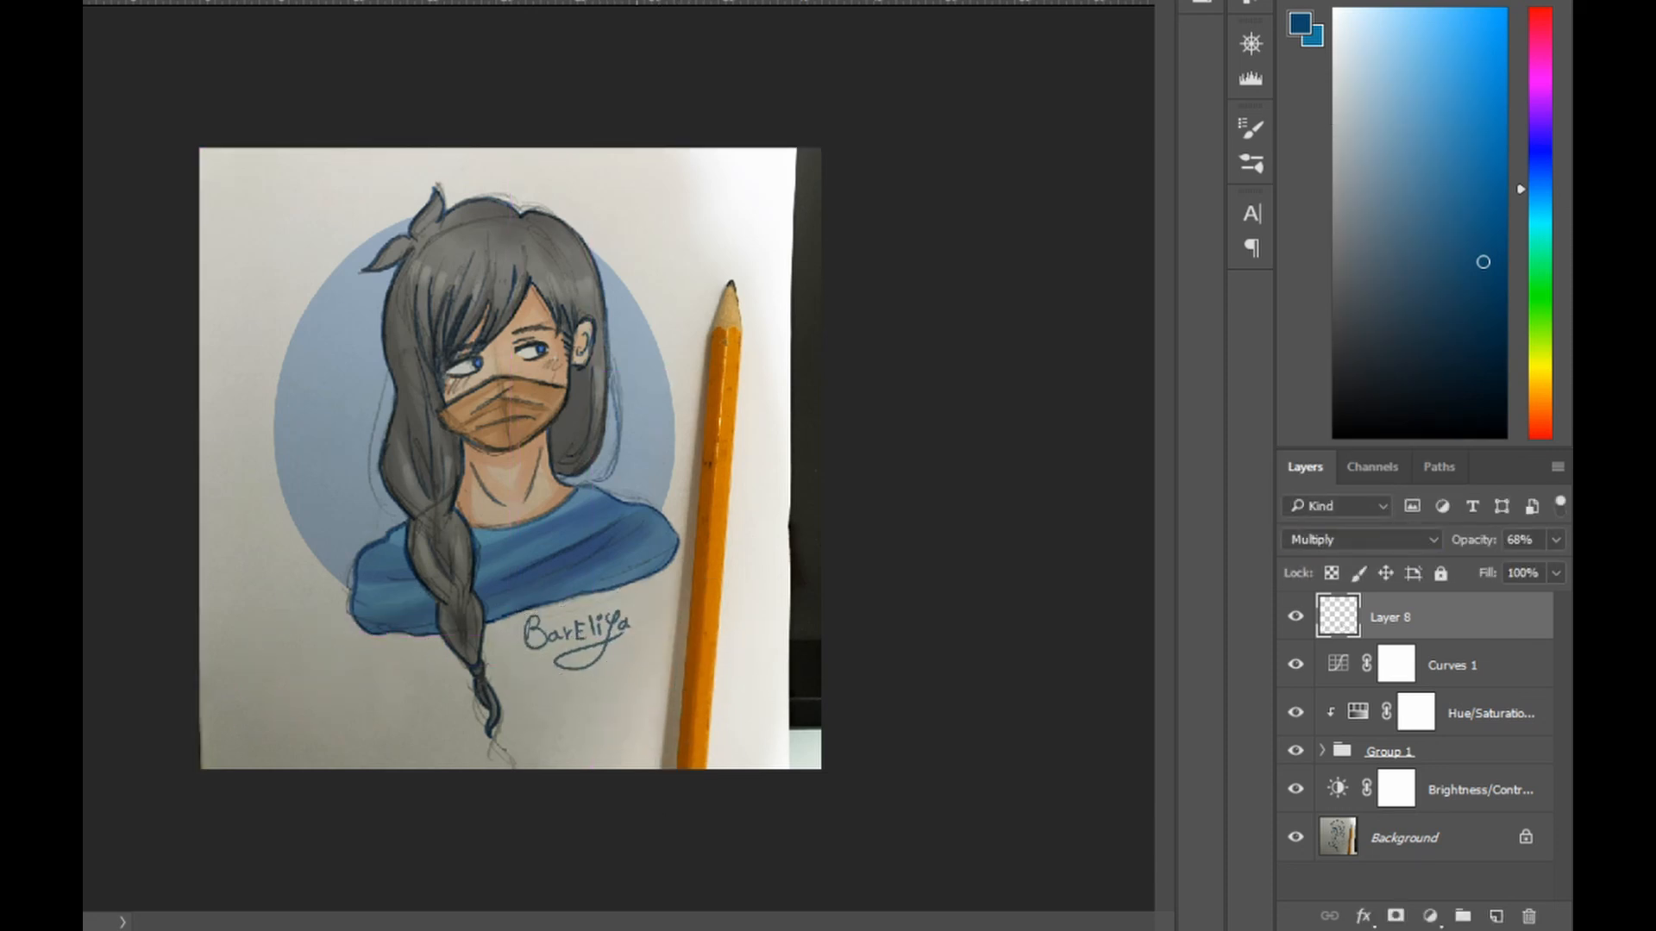
# Crop the image to trim the dark strip along the photo's right edge.
pyautogui.press('c')
pyautogui.moveTo(816, 155); pyautogui.dragTo(800, 170)
pyautogui.moveTo(710, 501)
pyautogui.mouseDown()
pyautogui.moveTo(710, 485)
pyautogui.moveTo(700, 512)
pyautogui.mouseUp()
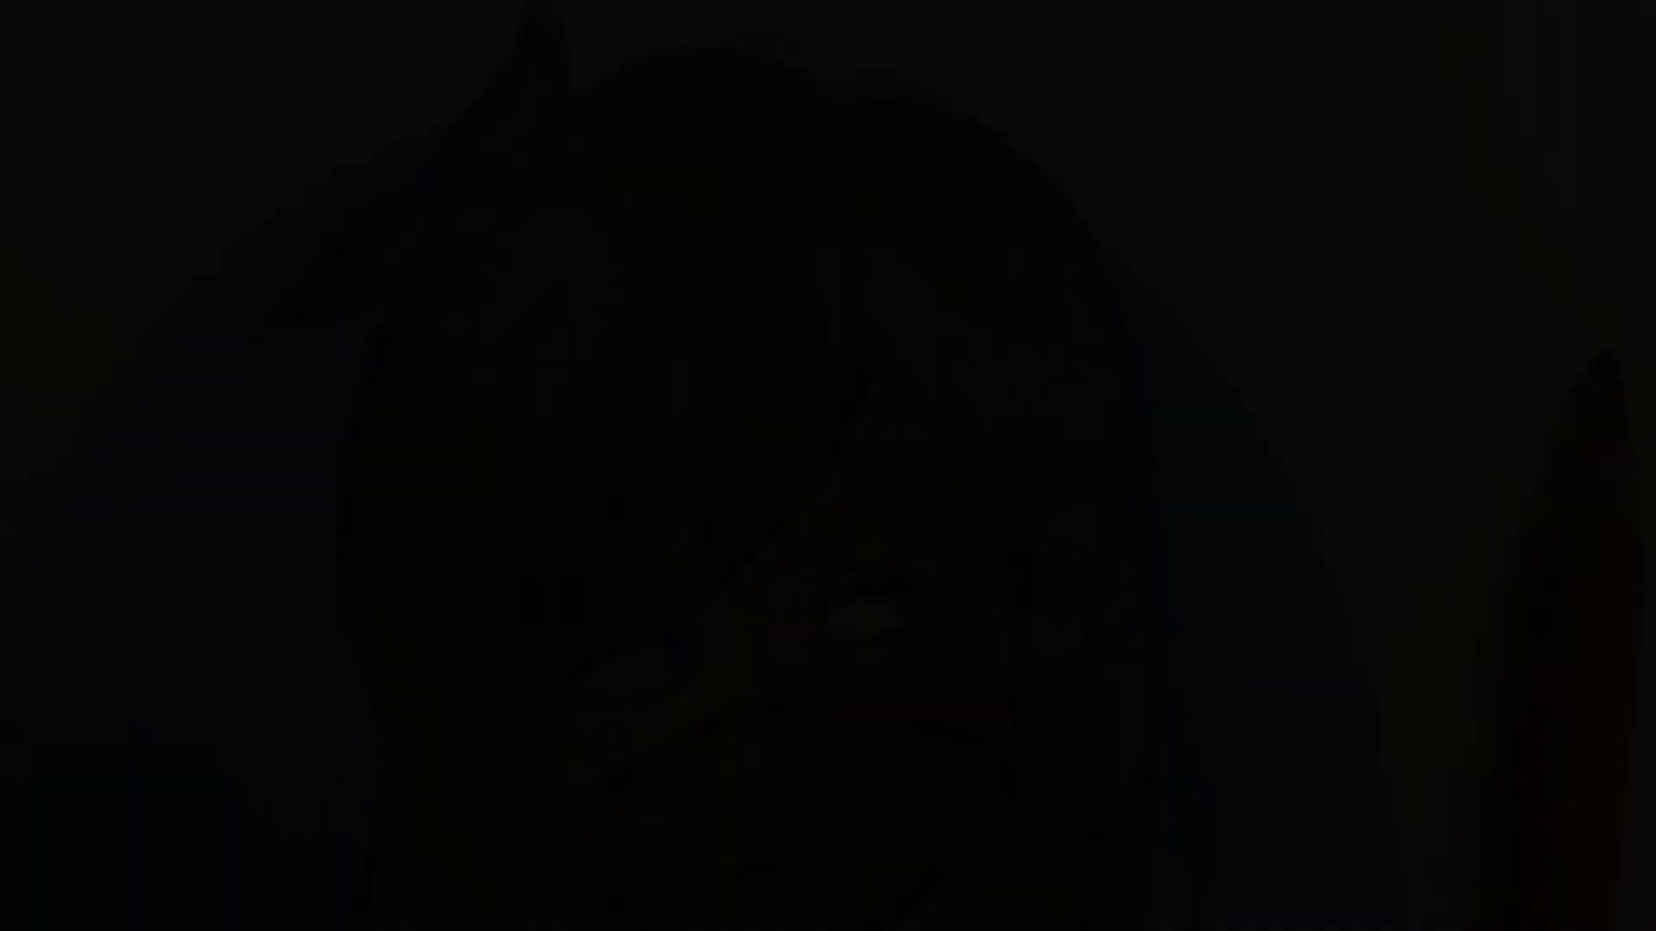